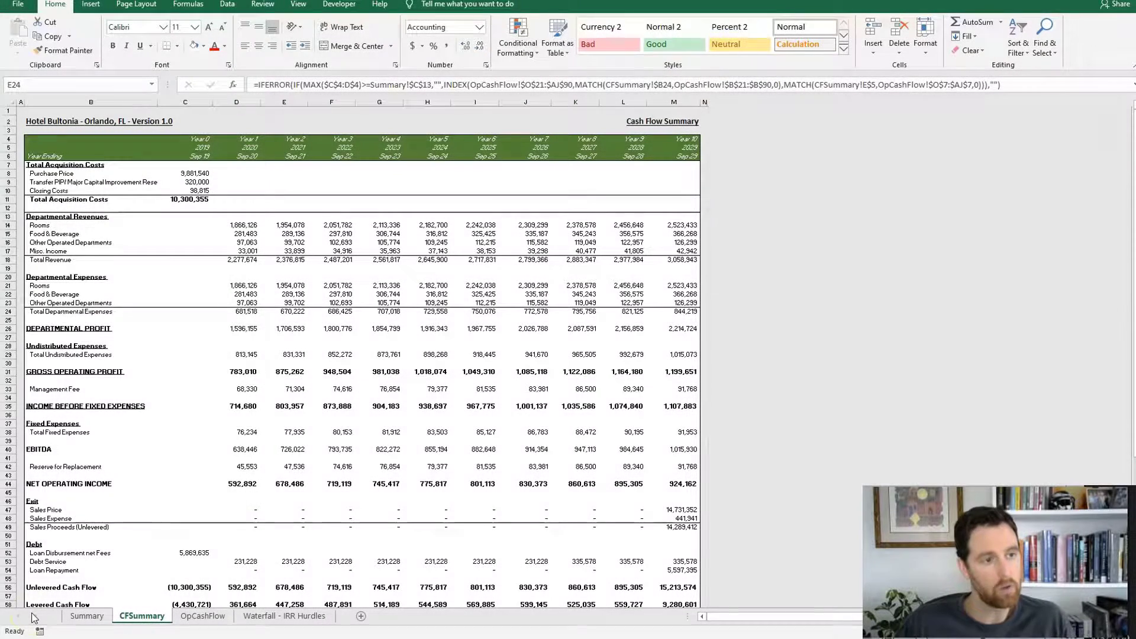
# Check the Year 4 CFSummary formulas, then edit the Other Operated Departments revenue formula in G16.
pyautogui.click(379, 302)
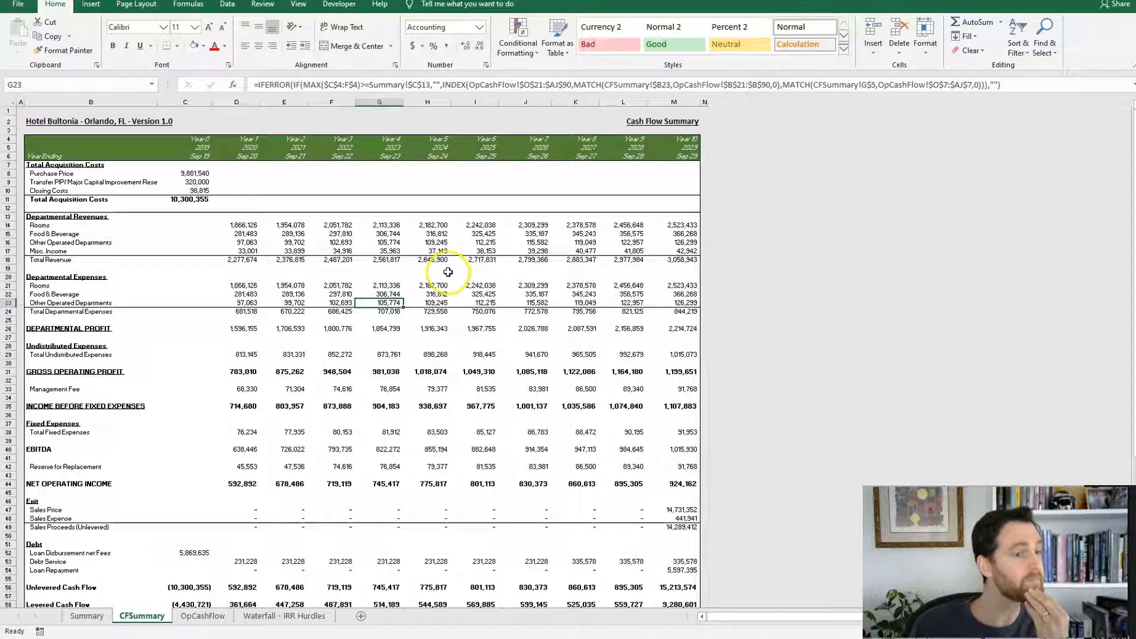
pyautogui.click(331, 277)
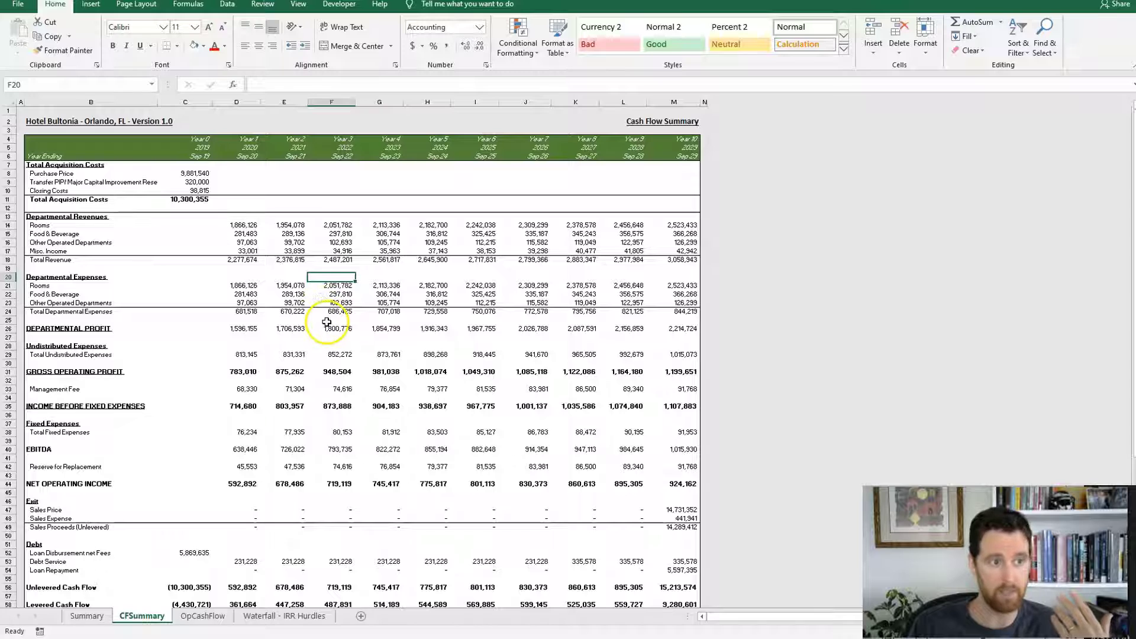
pyautogui.click(382, 244)
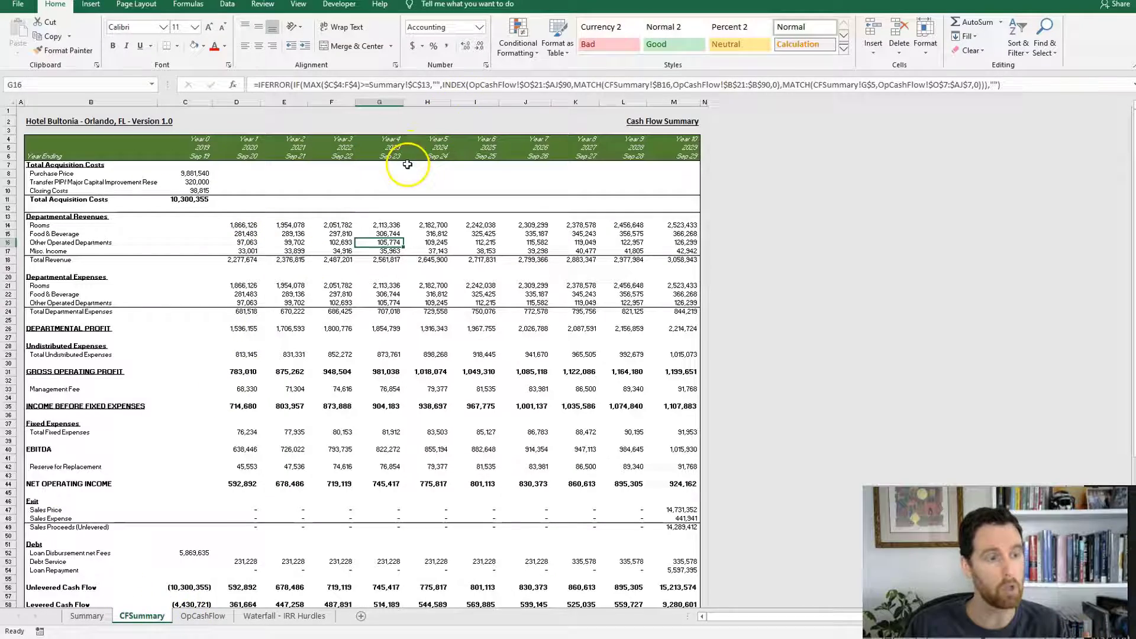
pyautogui.click(204, 615)
pyautogui.scroll(3, 575, 316)
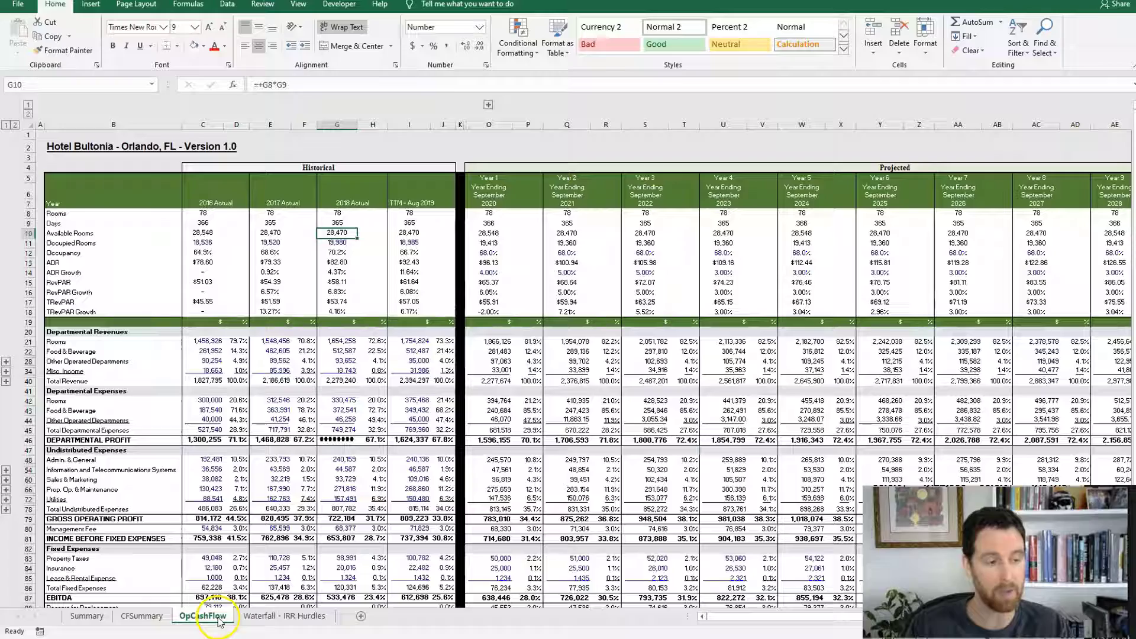
pyautogui.click(142, 616)
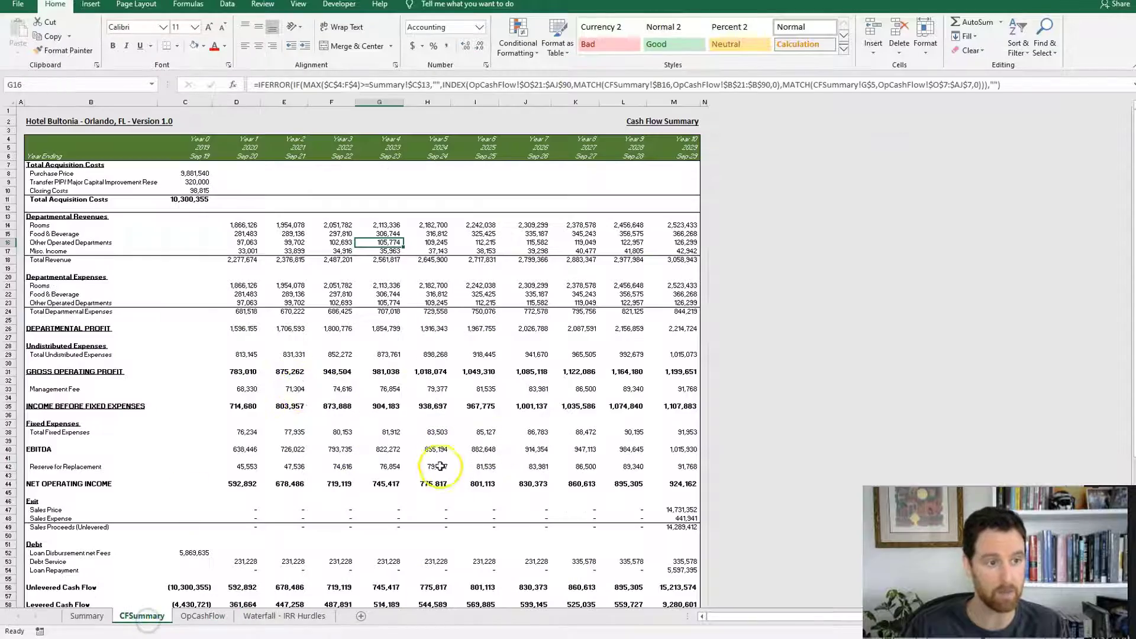
pyautogui.click(419, 84)
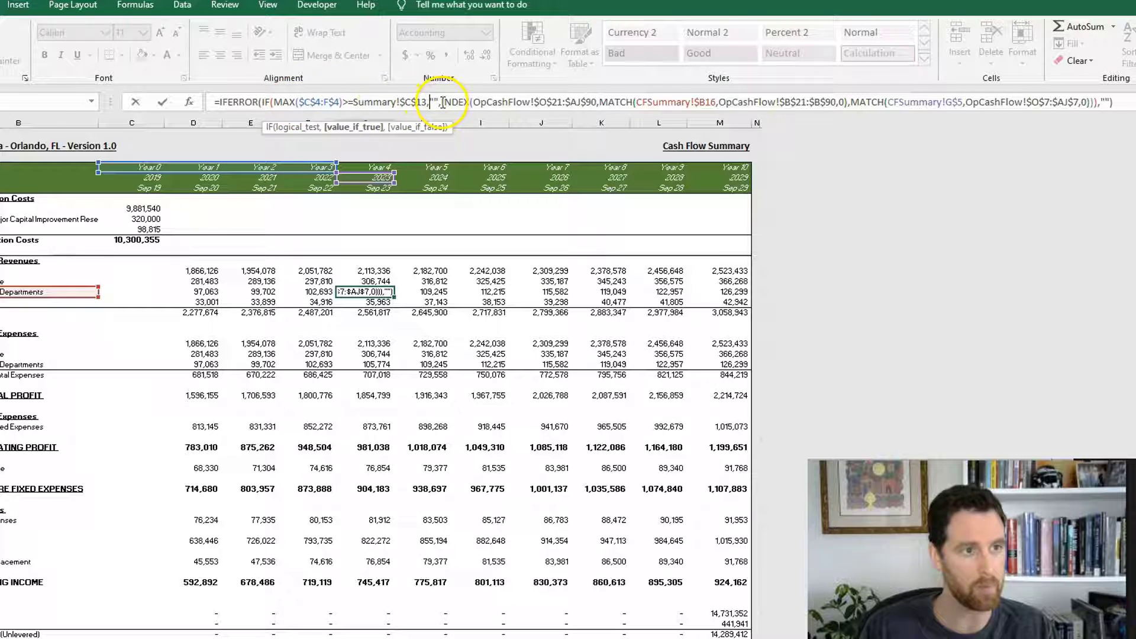
# Highlight the INDEX portion of the Year 4 formula, then exit without changing it.
pyautogui.moveTo(441, 102); pyautogui.dragTo(1099, 102)
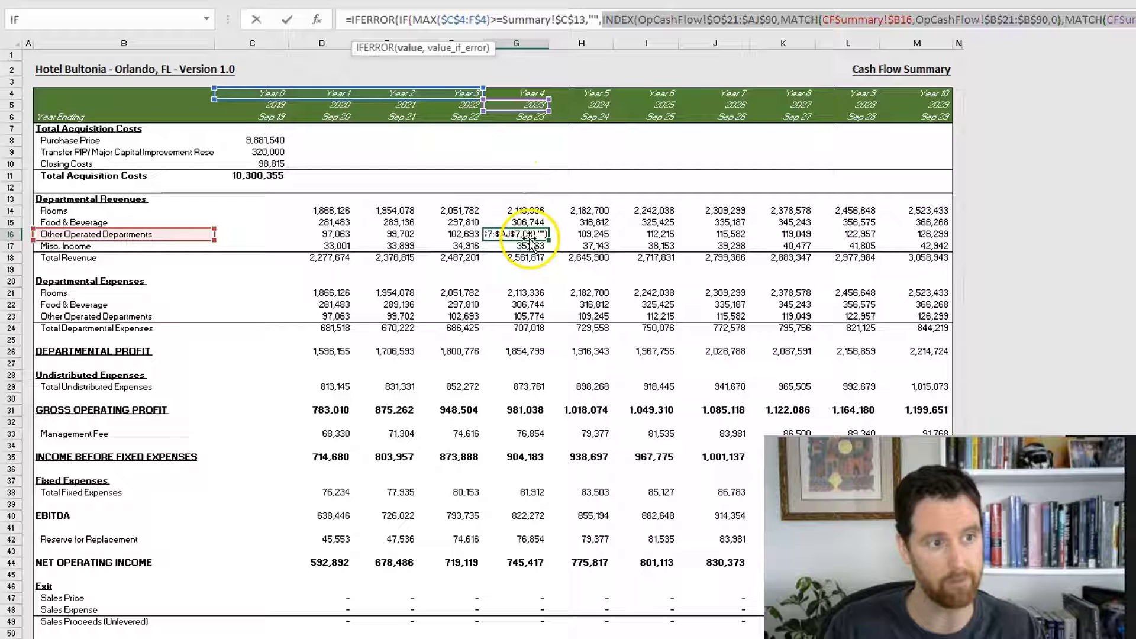
pyautogui.press('Escape')
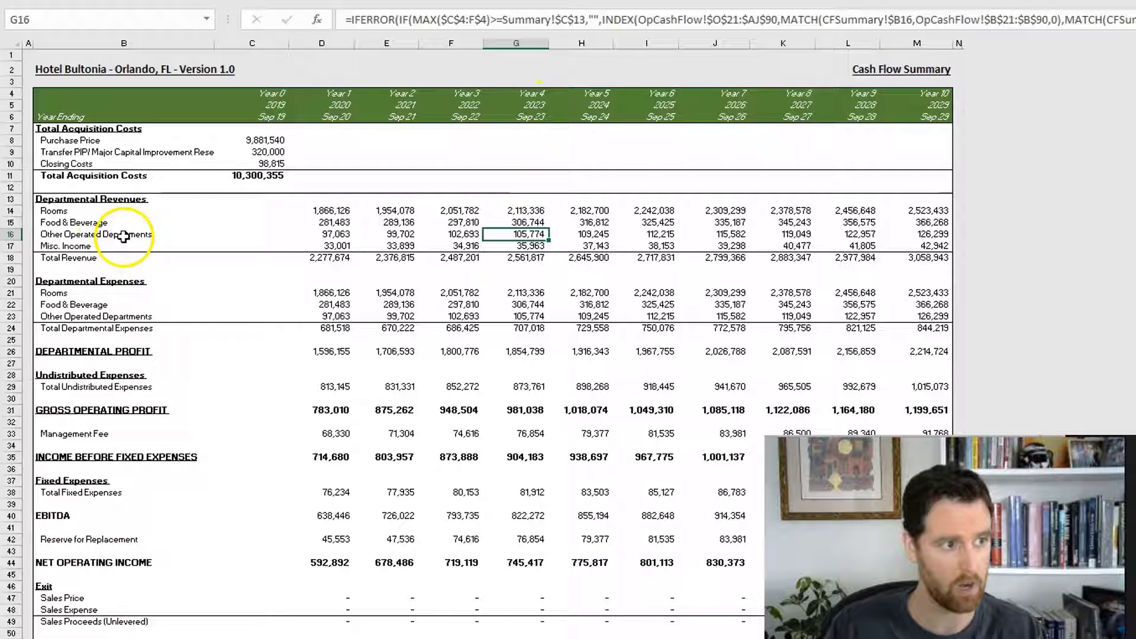
# On OpCashFlow, inspect the Other Operated Departments label and the neighbouring projected revenue formulas.
pyautogui.hotkey('ctrl', 'pageup')
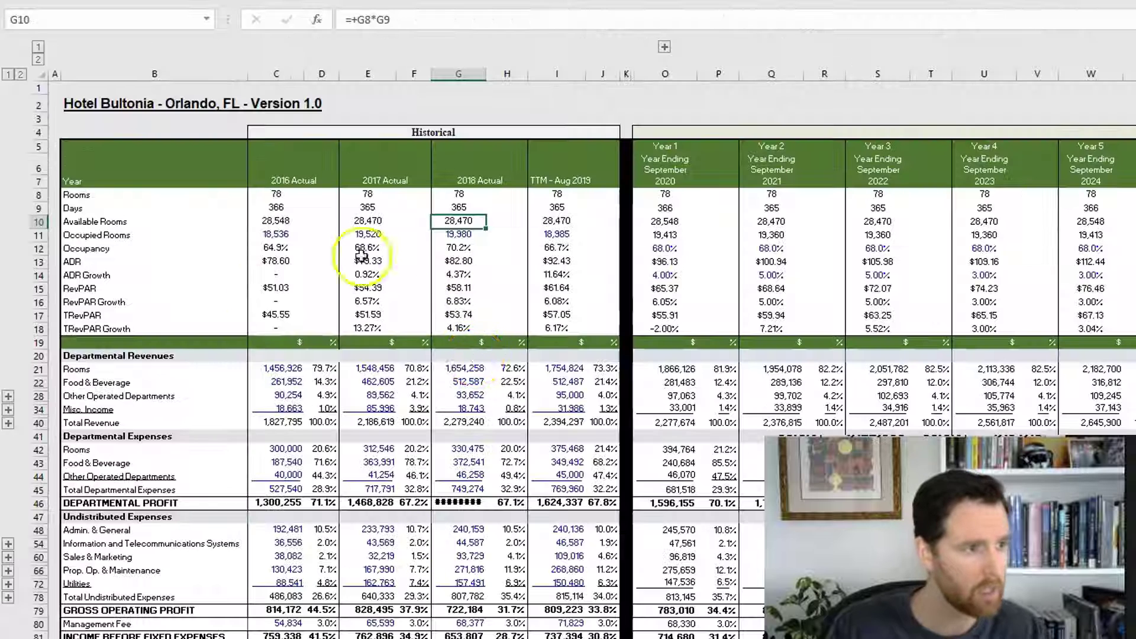
pyautogui.click(162, 399)
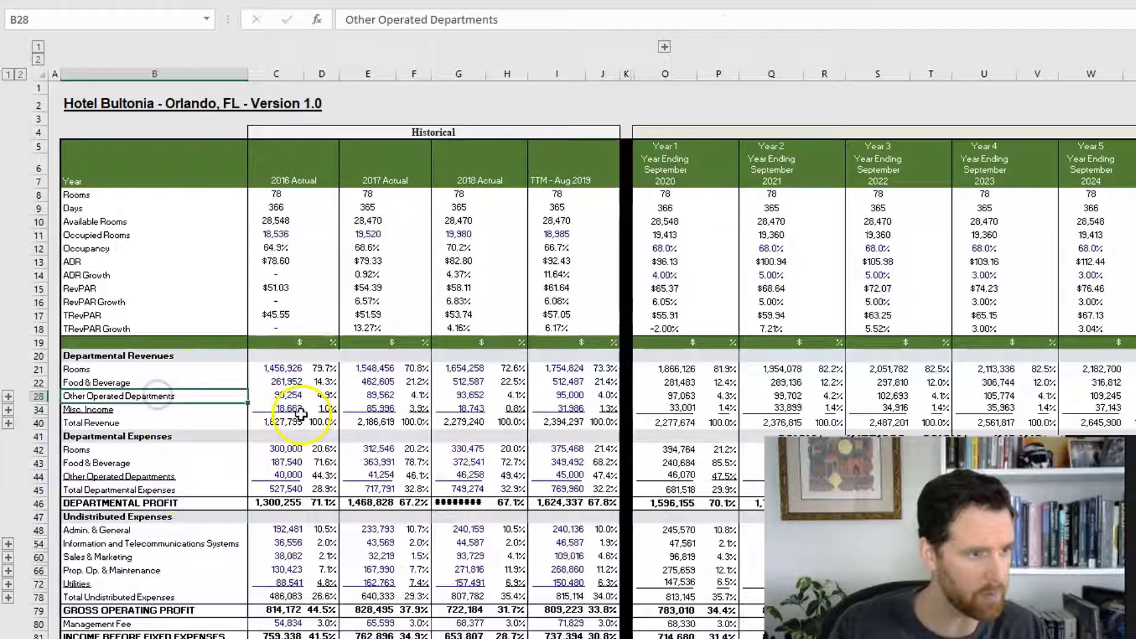
pyautogui.click(985, 396)
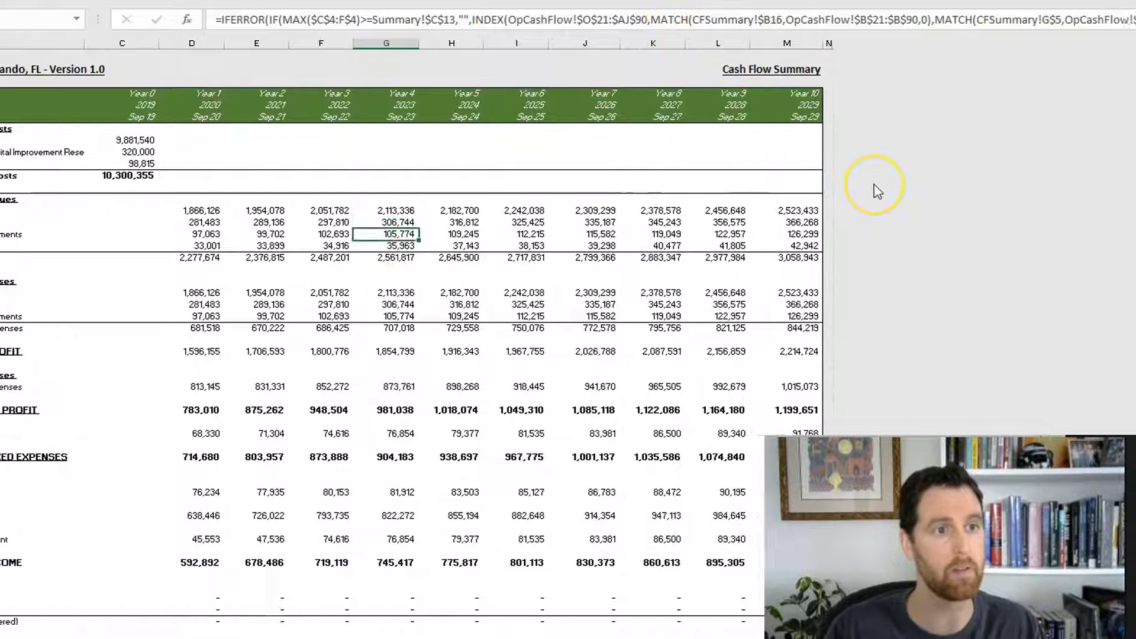
pyautogui.press('Right')
pyautogui.press('Right')
pyautogui.press('Left')
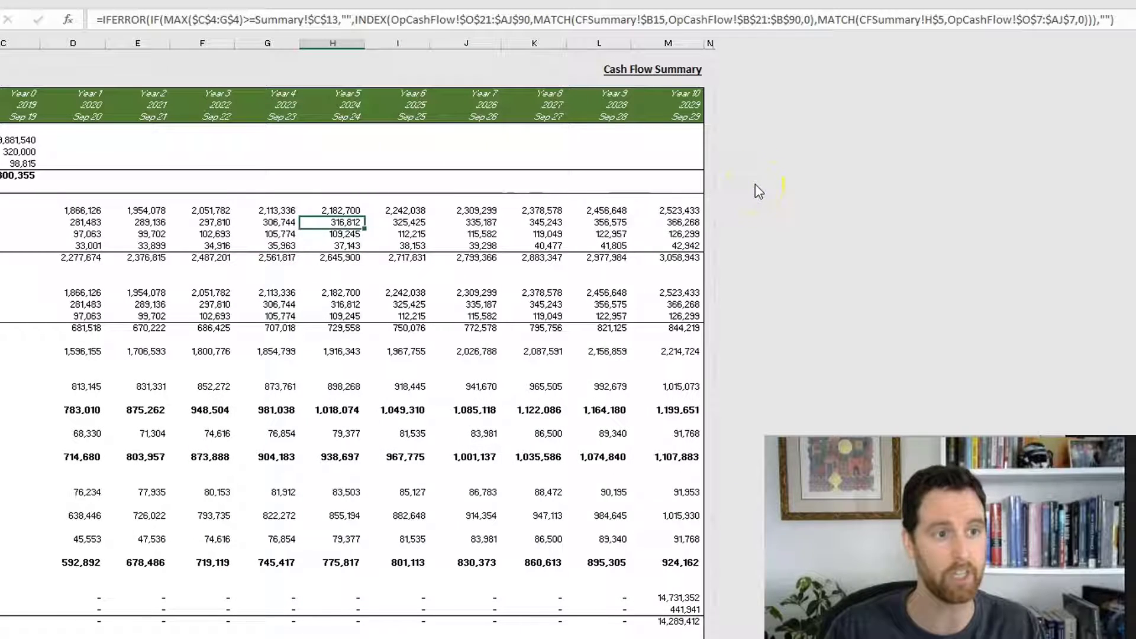
pyautogui.press('Down')
pyautogui.press('Right')
pyautogui.press('Right')
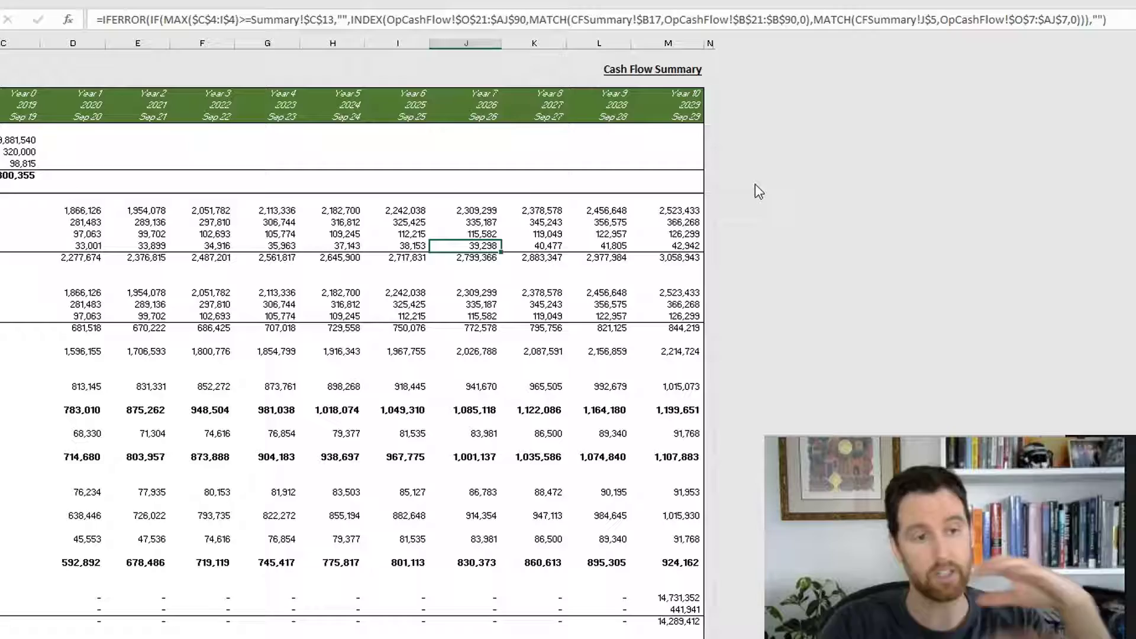
pyautogui.scroll(-2, 595, 342)
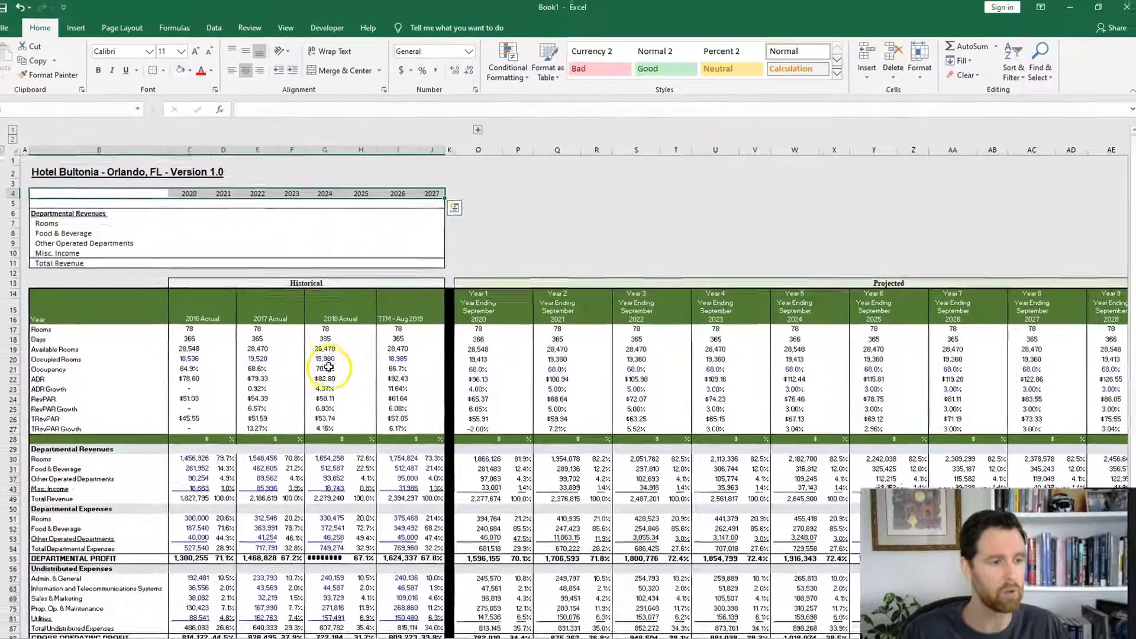
pyautogui.scroll(-2, 342, 428)
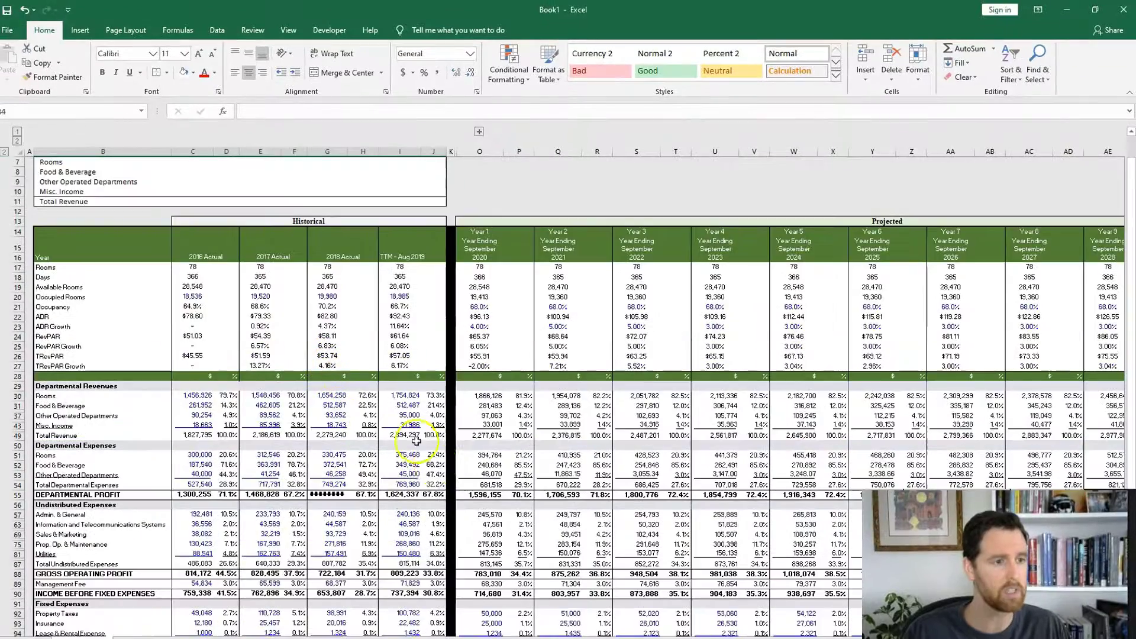
pyautogui.scroll(-2, 341, 428)
pyautogui.scroll(-1, 342, 427)
pyautogui.scroll(2, 342, 428)
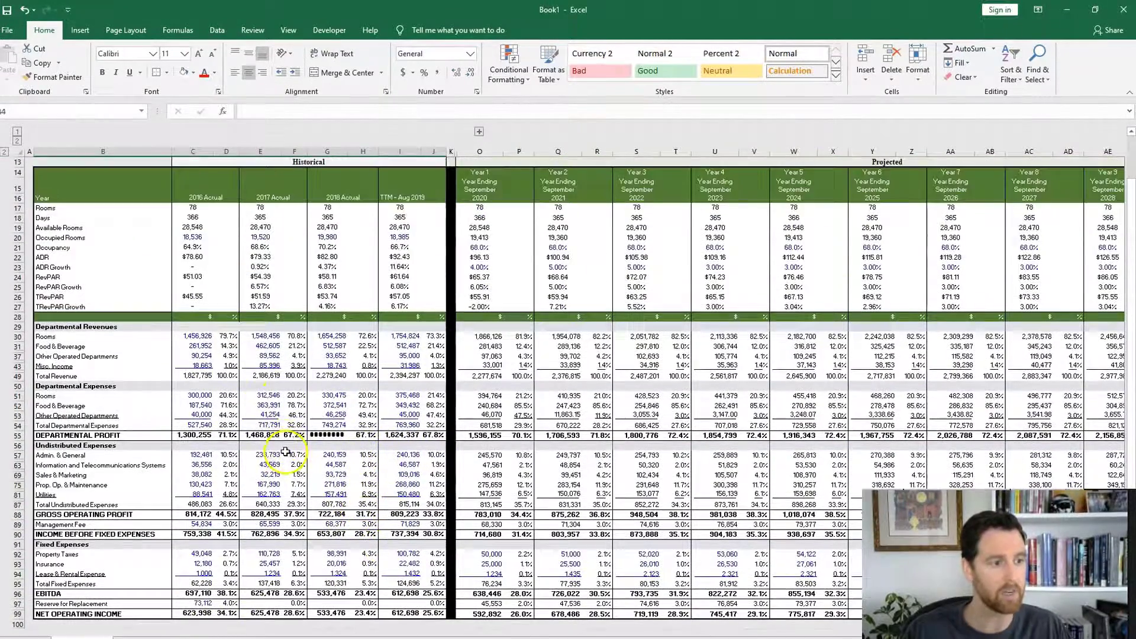
pyautogui.scroll(4, 342, 436)
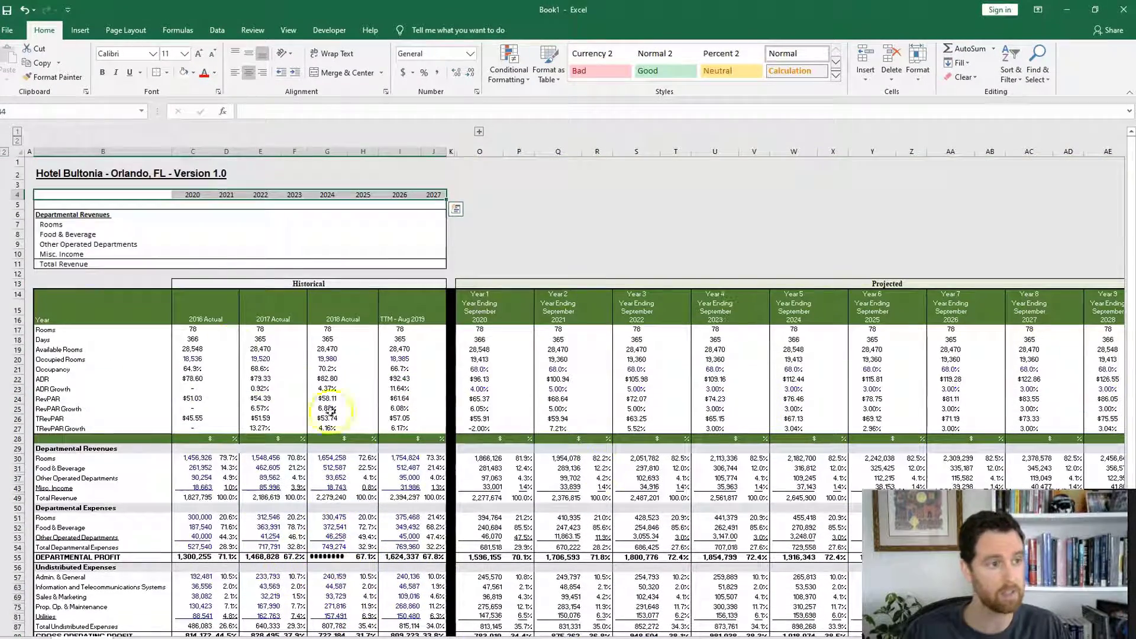
pyautogui.click(188, 234)
pyautogui.press('Left')
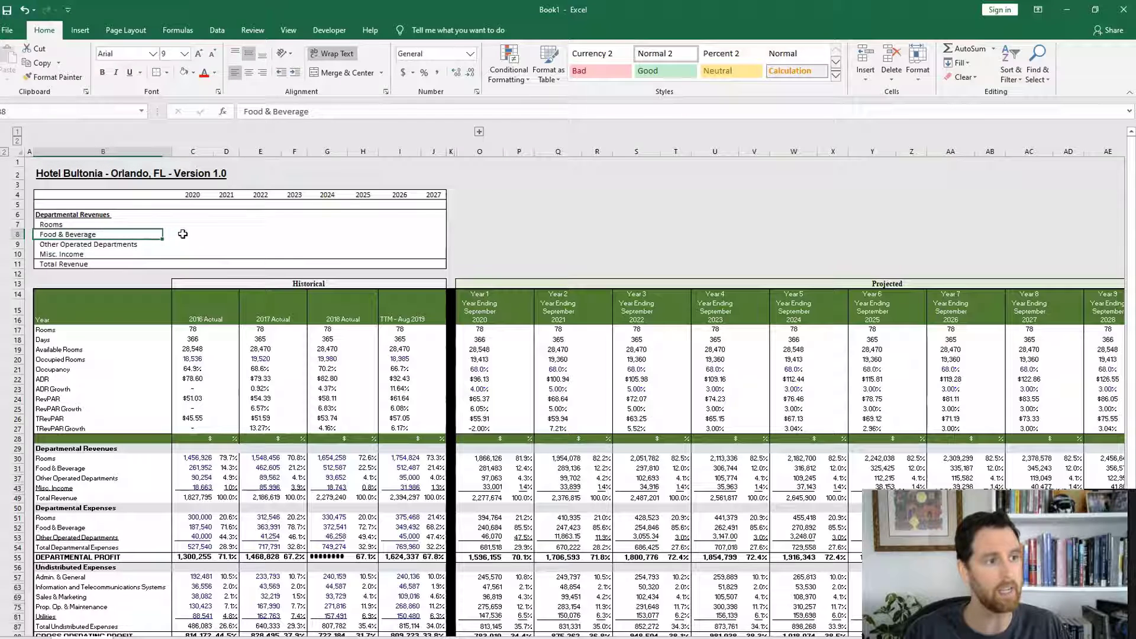
pyautogui.press('Up')
pyautogui.press('Up')
pyautogui.press('Up')
pyautogui.press('Up')
pyautogui.press('Right')
pyautogui.press('Right')
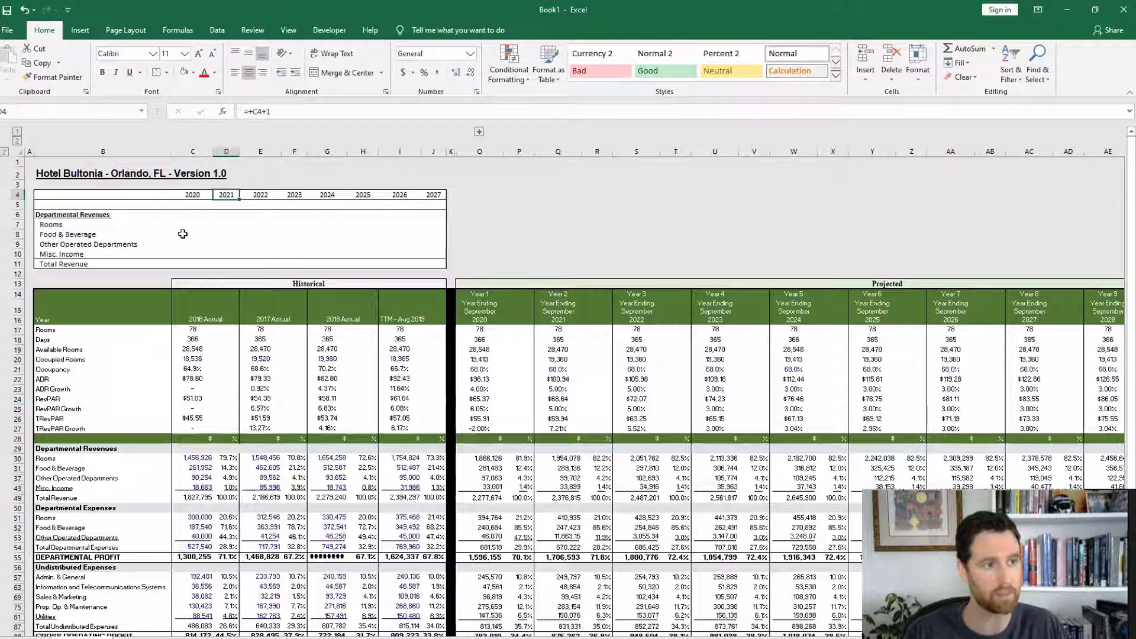
pyautogui.press('Left')
pyautogui.hotkey('ctrl', 'Right')
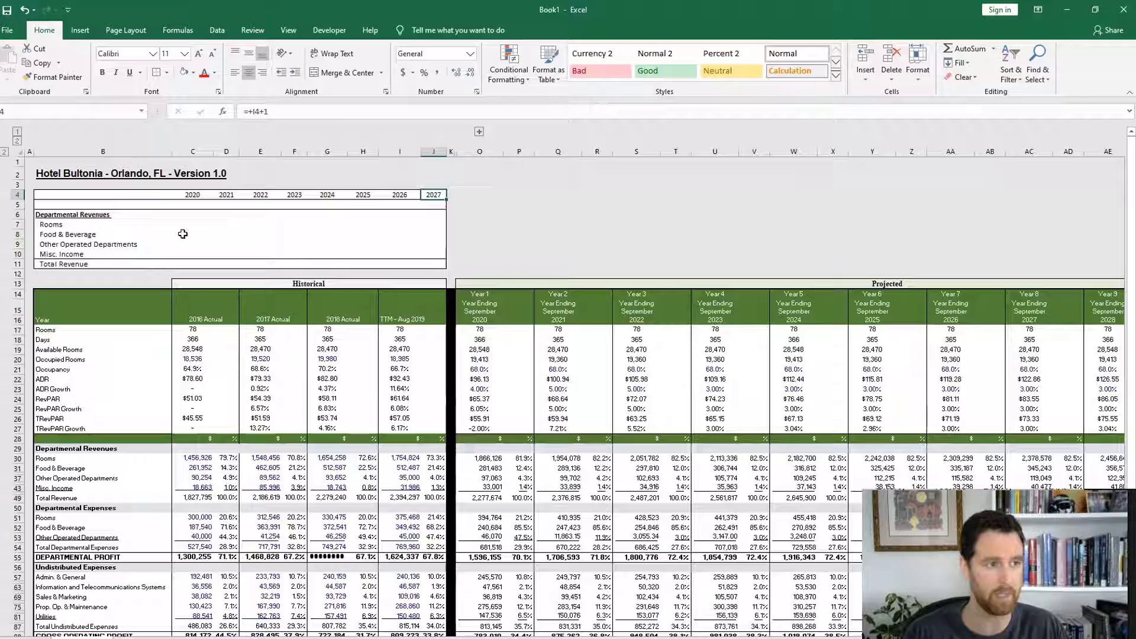
pyautogui.hotkey('ctrl', 'Left')
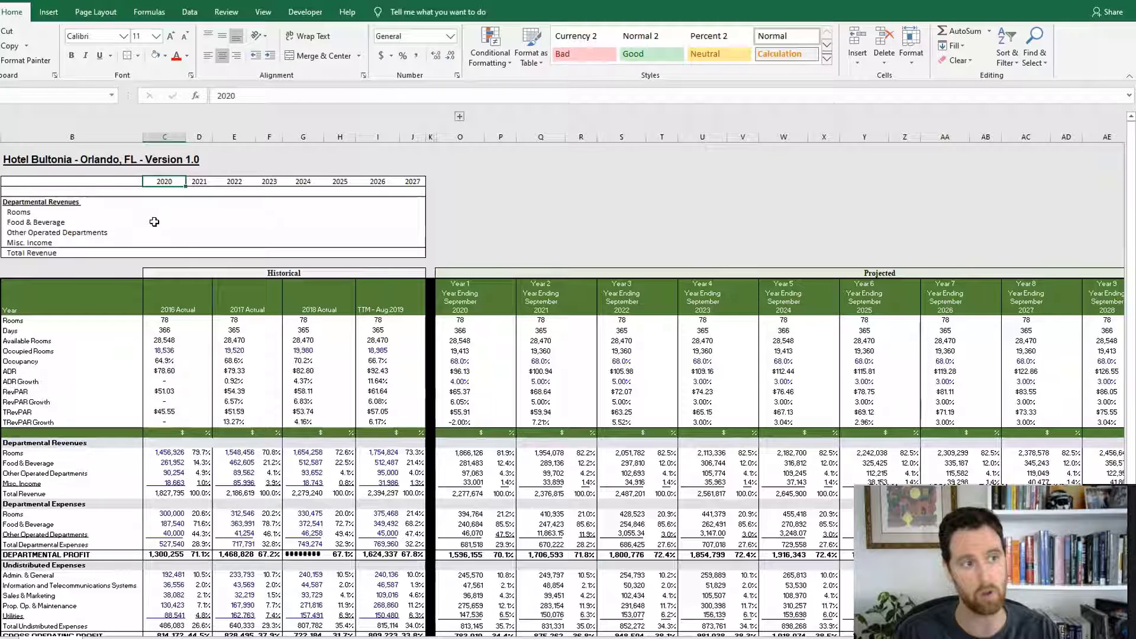
pyautogui.press('Down')
pyautogui.press('Down')
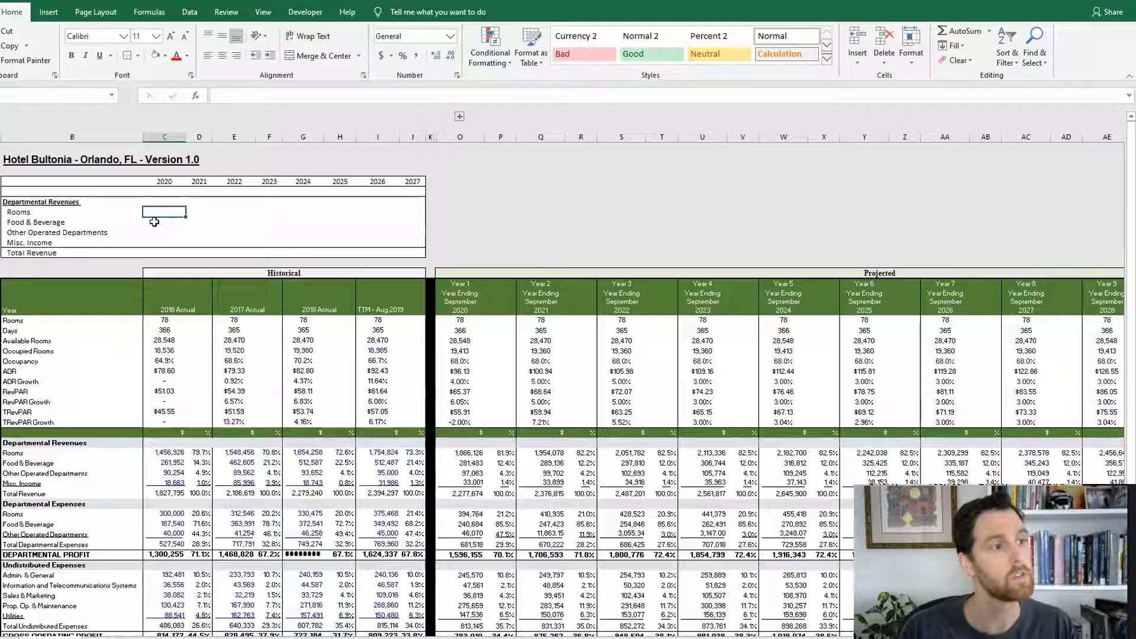
pyautogui.write('=i')
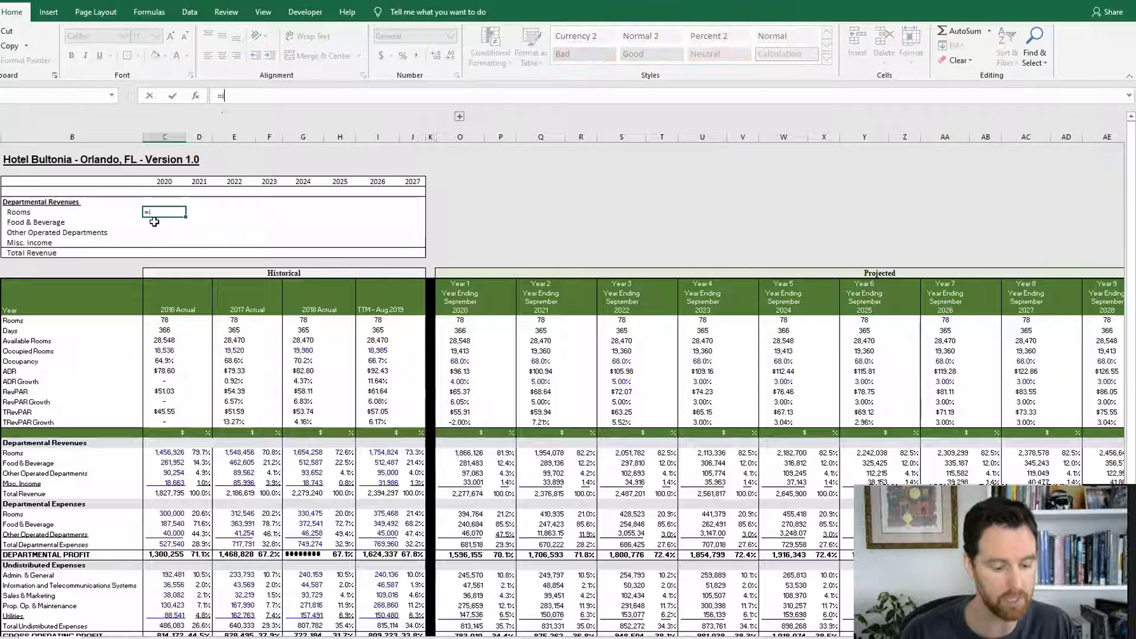
pyautogui.write('ndex')
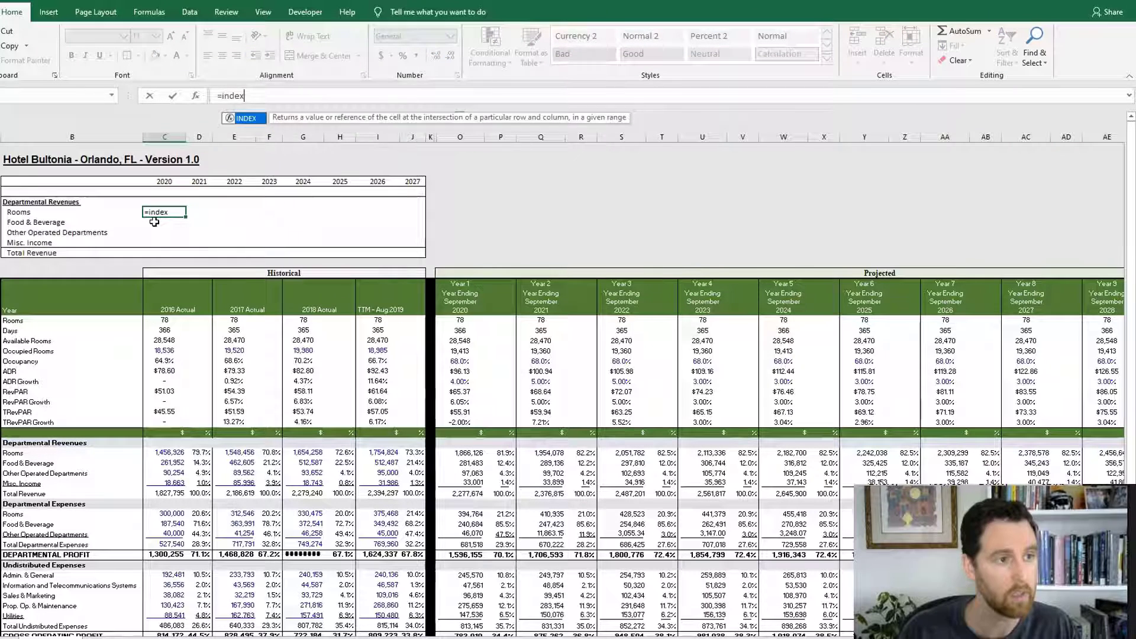
# Begin the C7 formula with INDEX over the projected revenue block O30:AC49.
pyautogui.press('Tab')
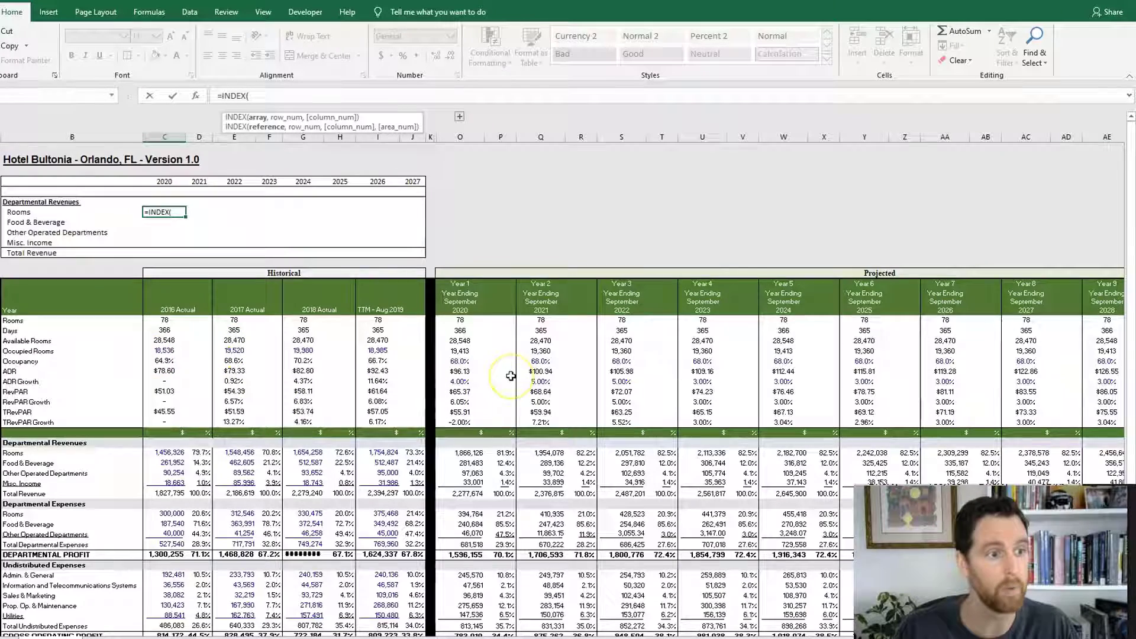
pyautogui.scroll(-1, 511, 376)
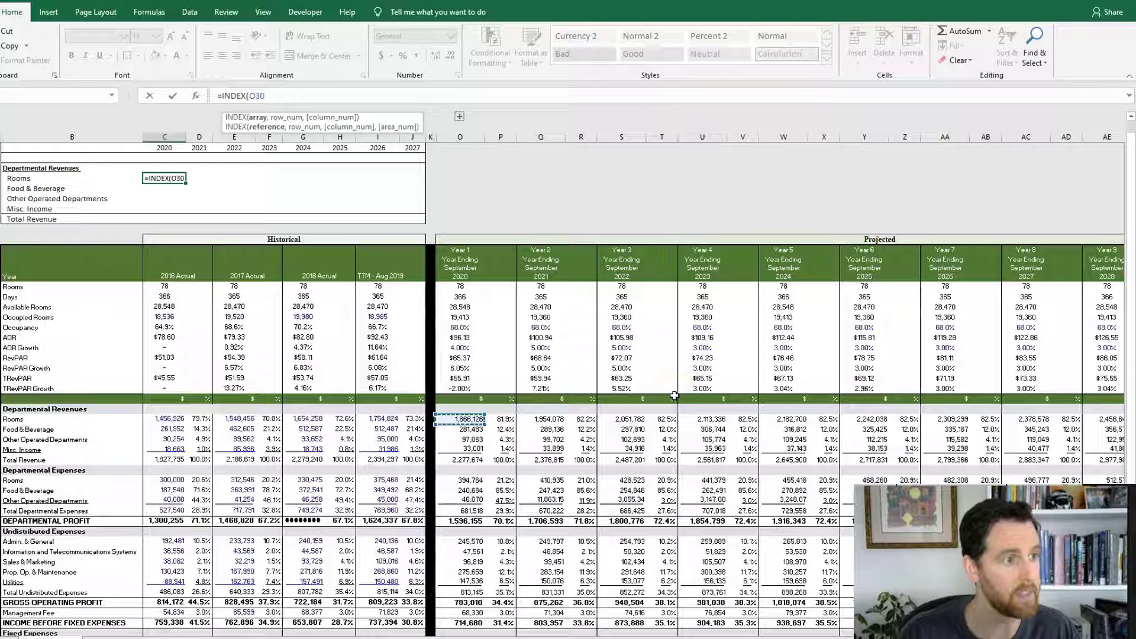
pyautogui.moveTo(460, 418)
pyautogui.mouseDown()
pyautogui.moveTo(487, 448)
pyautogui.moveTo(479, 461)
pyautogui.moveTo(1047, 462)
pyautogui.mouseUp()
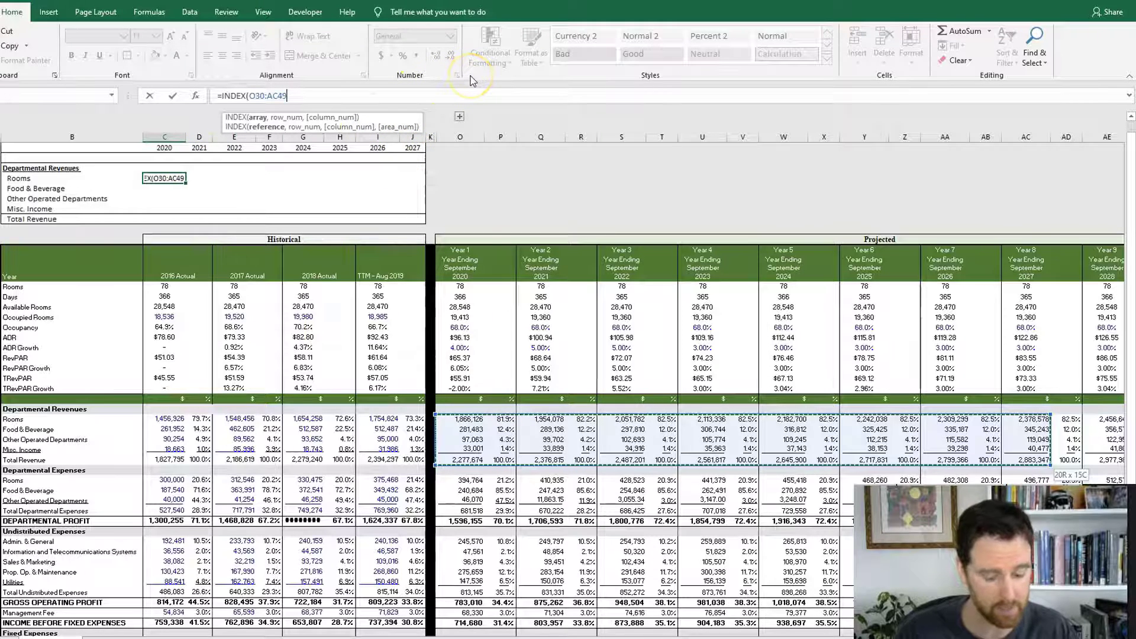
pyautogui.write(',ma')
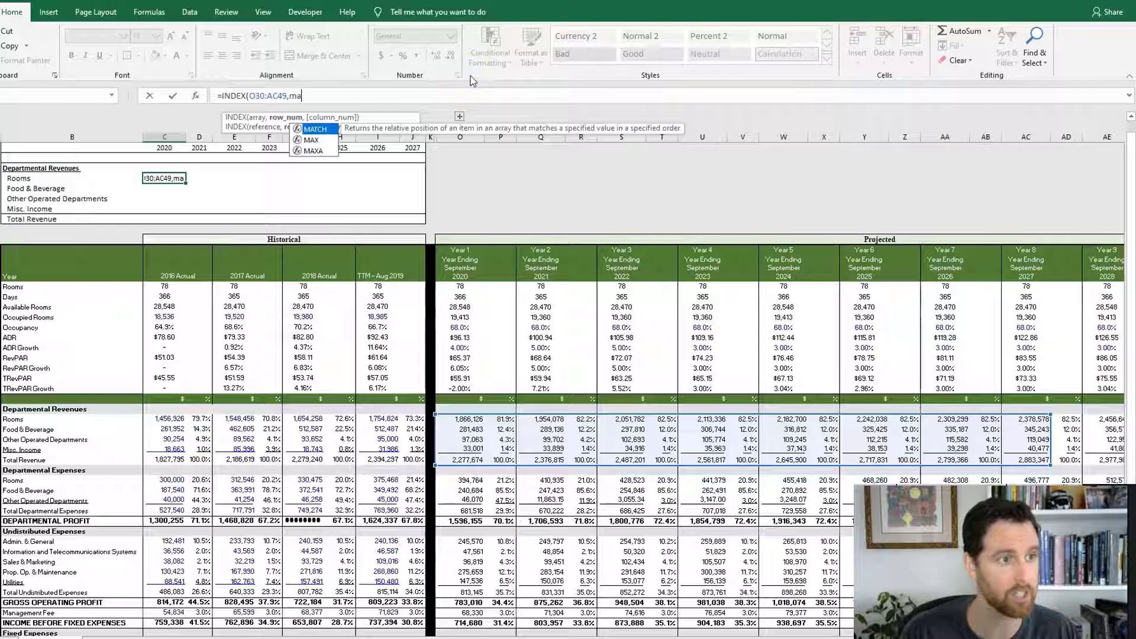
# Add the row argument MATCH($B7,$B$30:$B$49,0) with the department list locked absolute.
pyautogui.press('Tab')
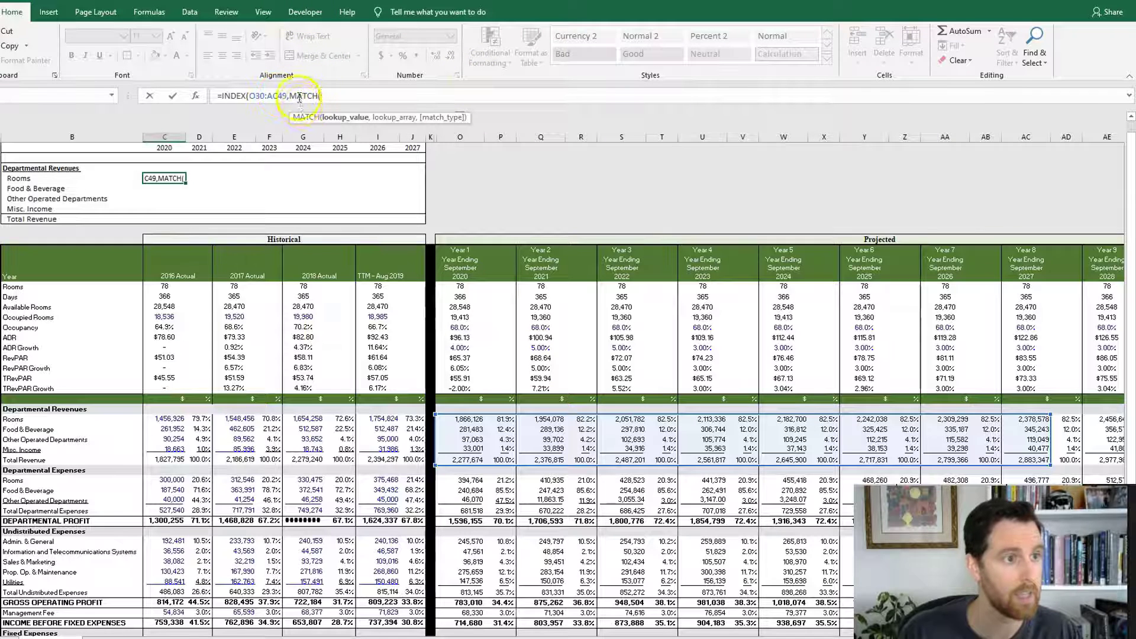
pyautogui.click(299, 97)
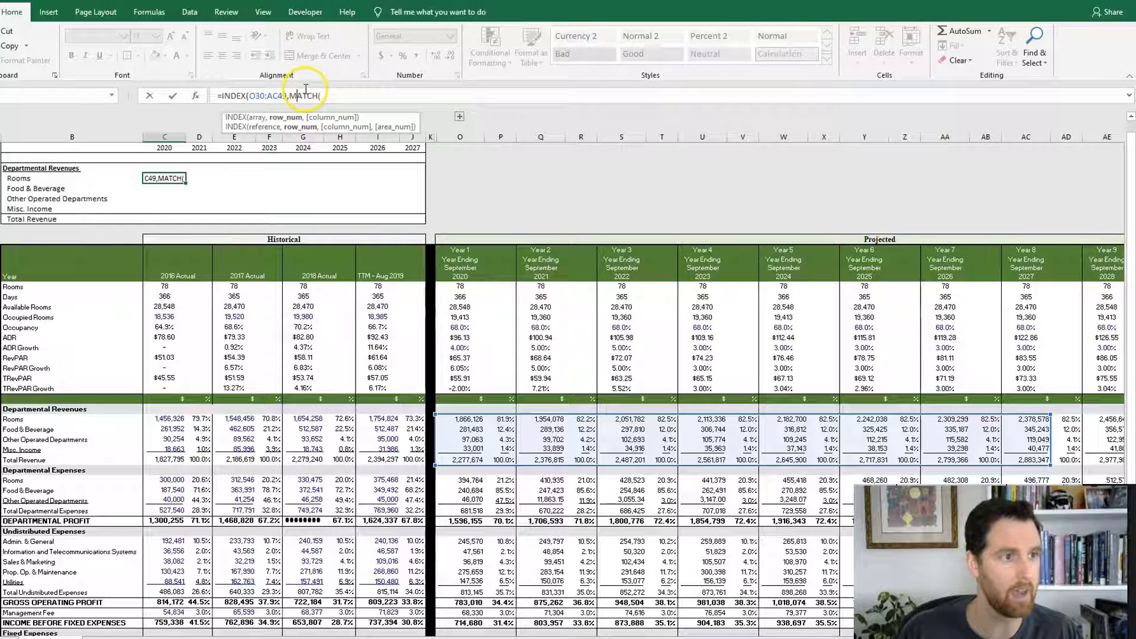
pyautogui.click(258, 117)
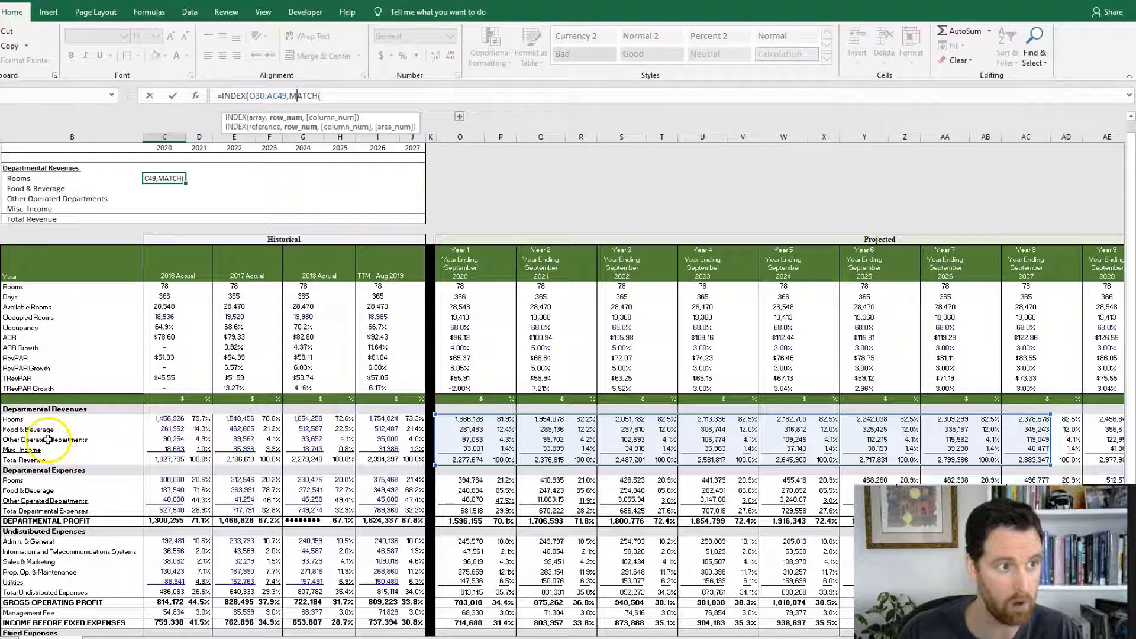
pyautogui.click(327, 96)
pyautogui.write('$B7')
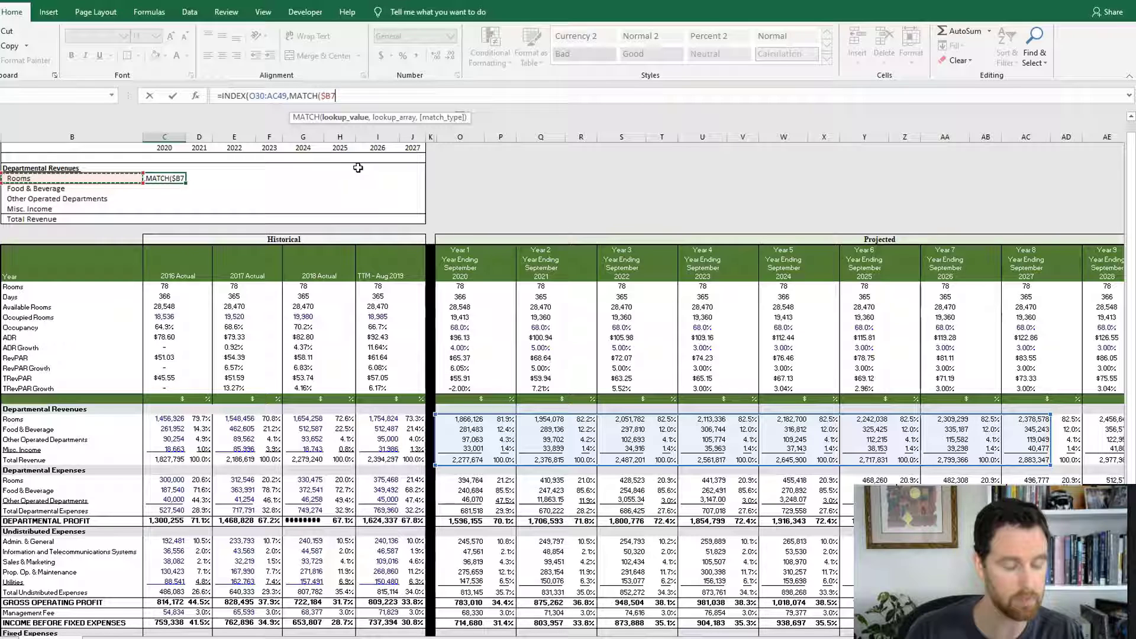
pyautogui.write(',')
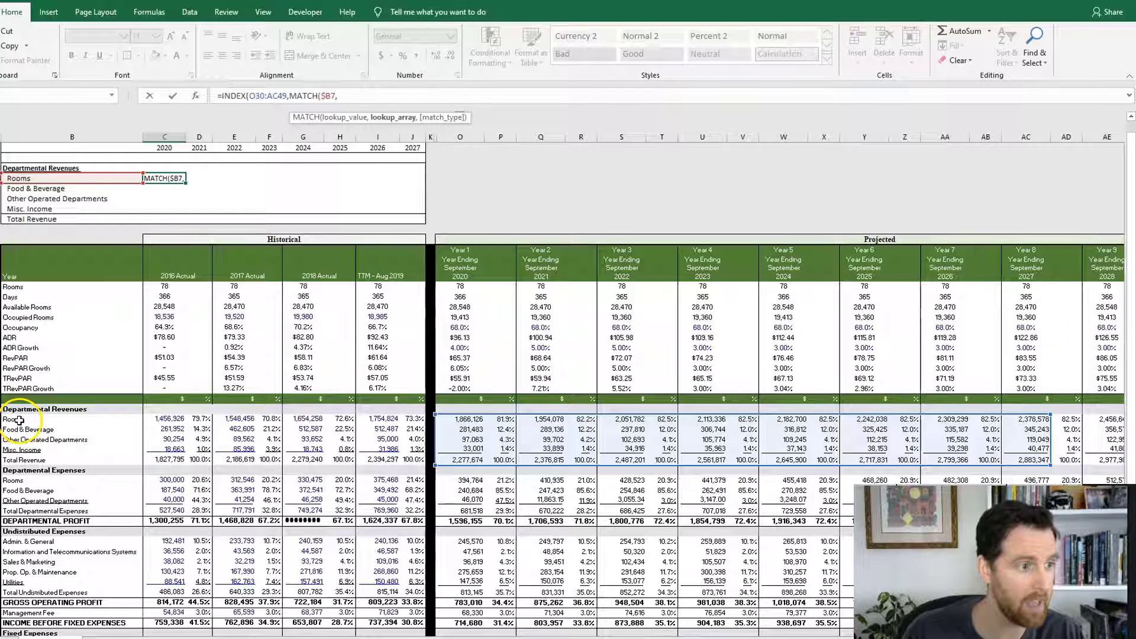
pyautogui.moveTo(18, 419)
pyautogui.mouseDown()
pyautogui.moveTo(26, 451)
pyautogui.moveTo(41, 454)
pyautogui.mouseUp()
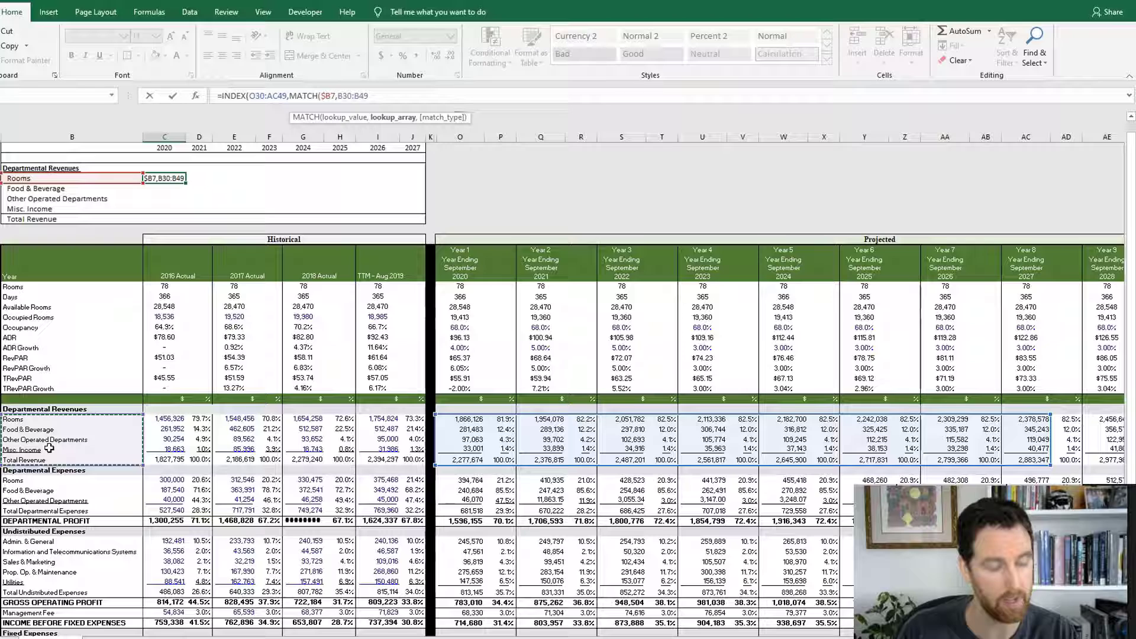
pyautogui.press('F4')
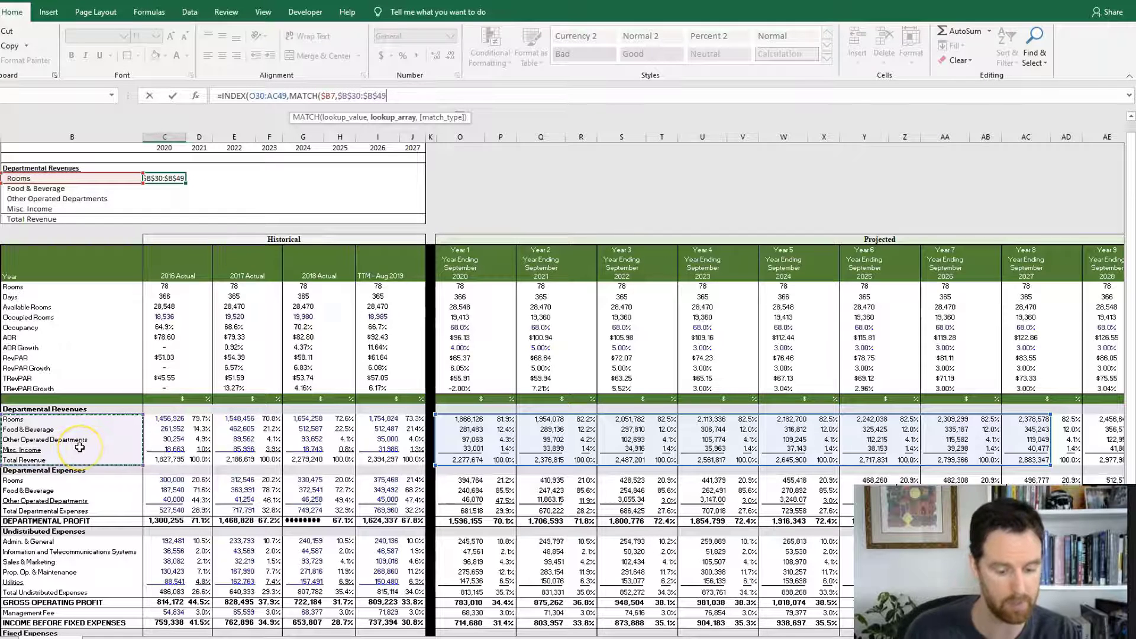
pyautogui.write(',0')
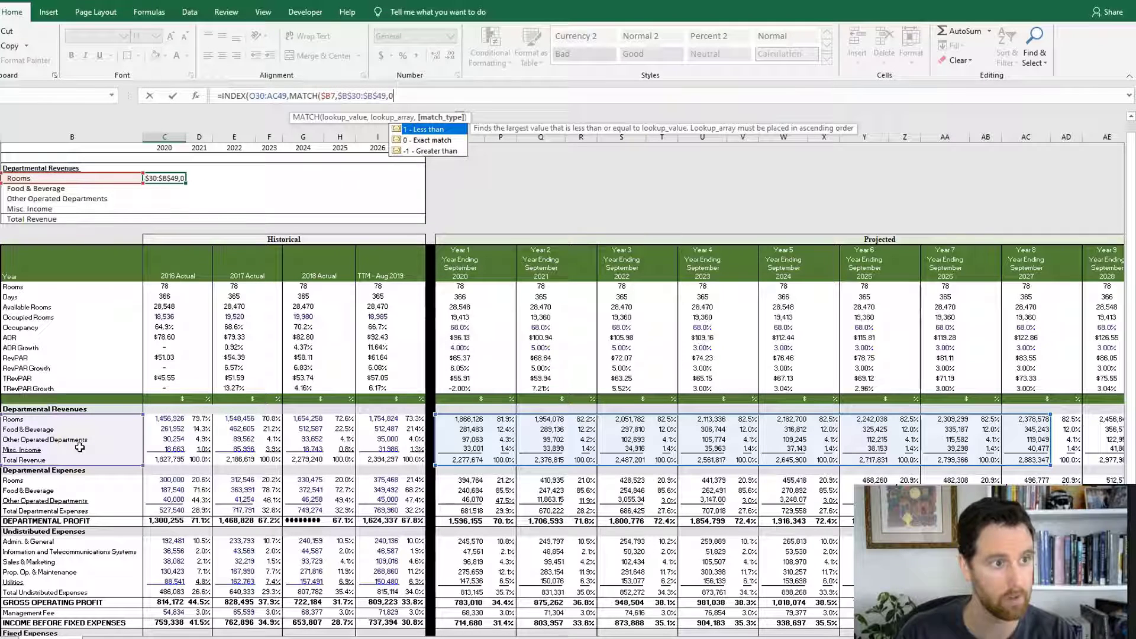
pyautogui.write(')')
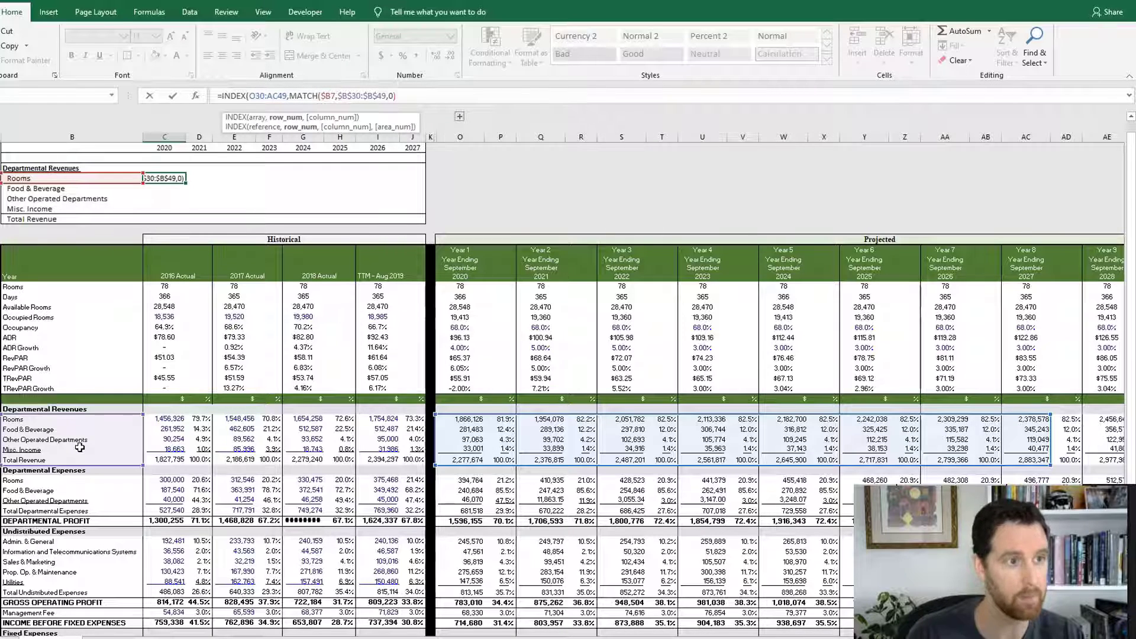
pyautogui.write(',')
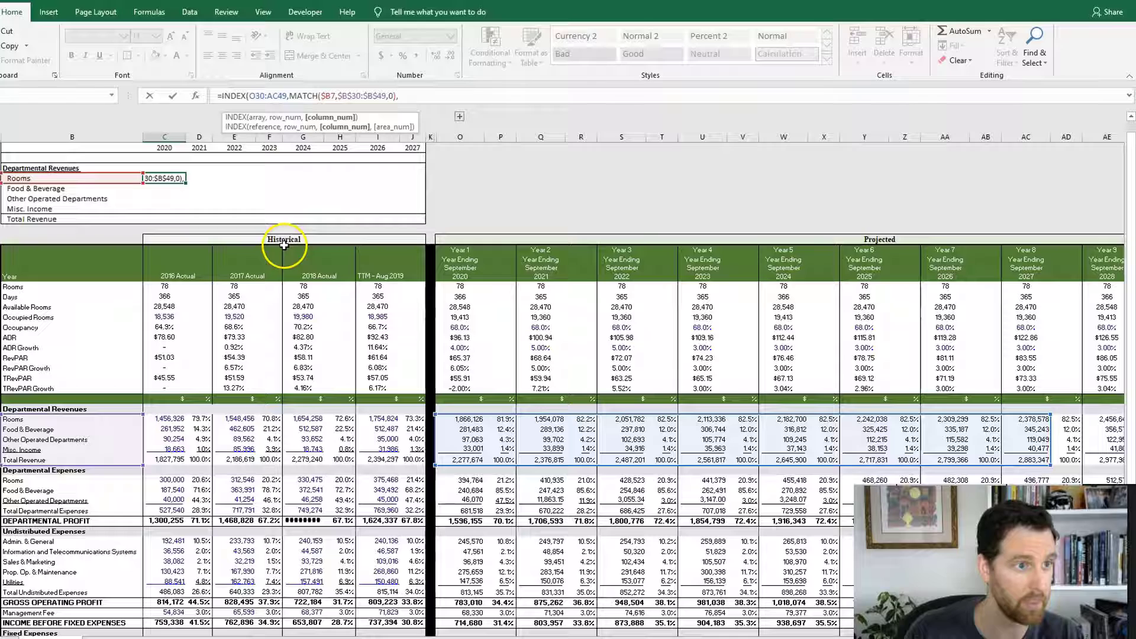
pyautogui.write('M')
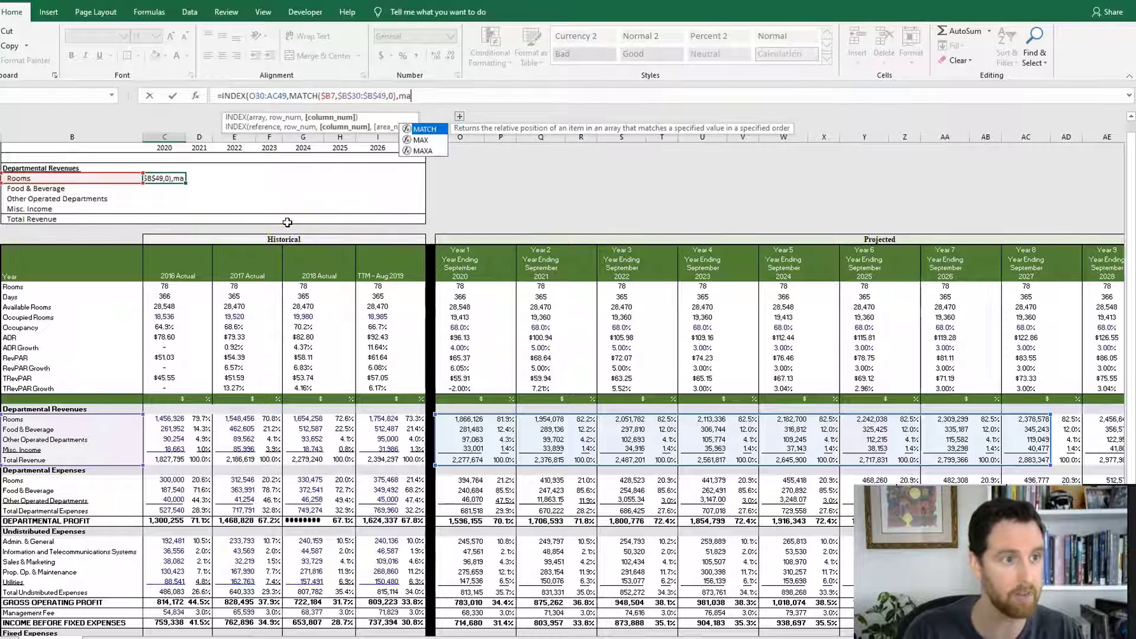
# Add the column argument MATCH(C$4,$O$16:$AC$16,0) with the year row locked absolute.
pyautogui.press('Tab')
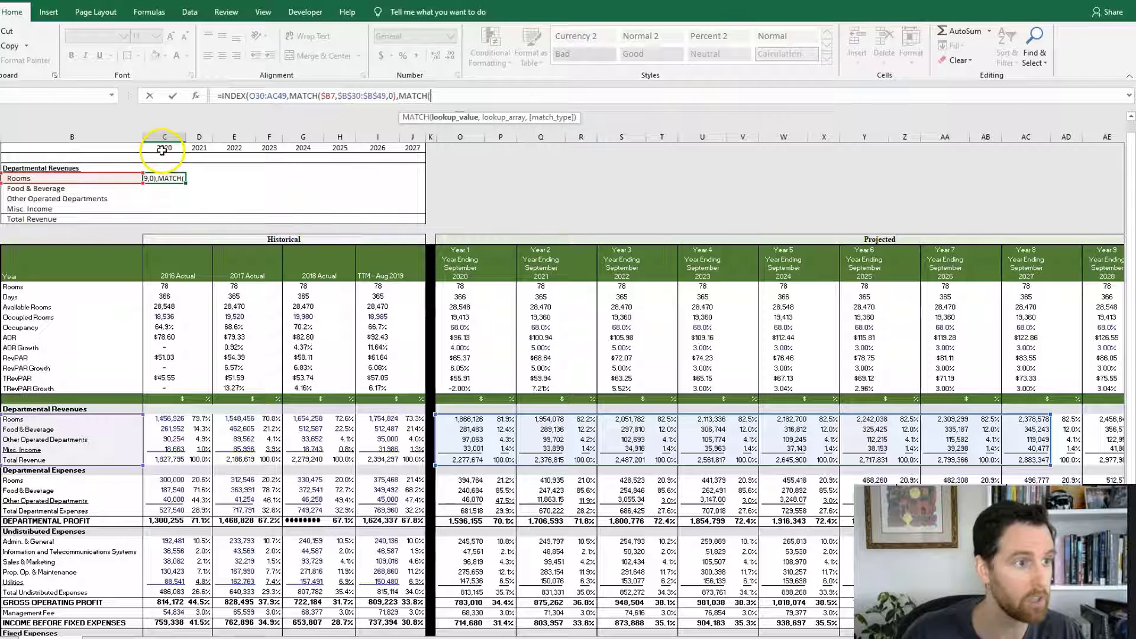
pyautogui.click(159, 148)
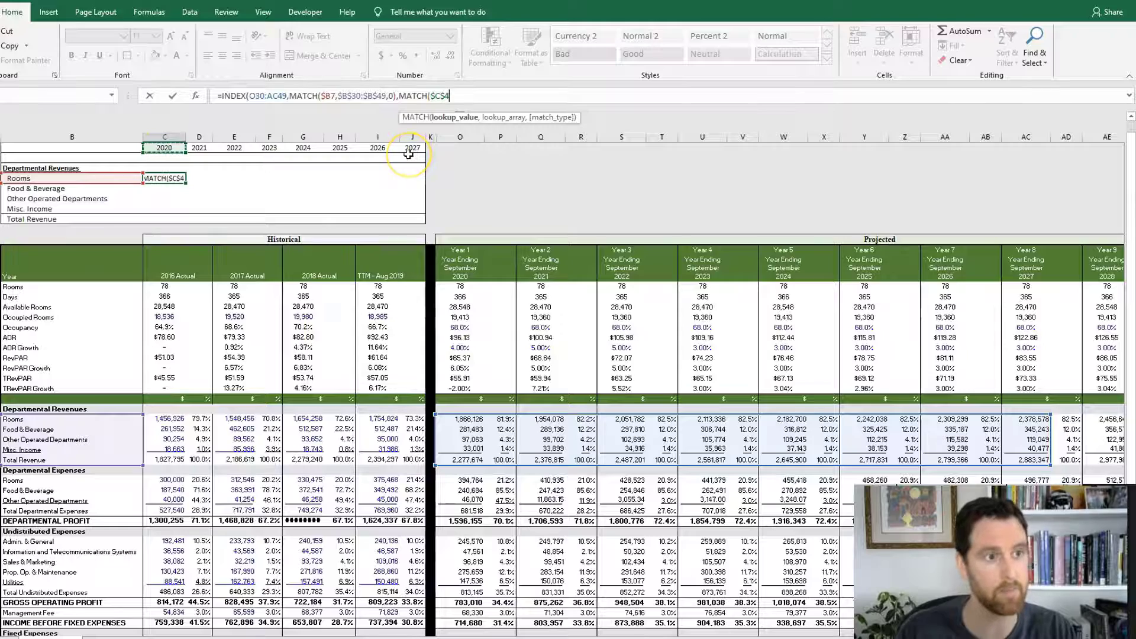
pyautogui.scroll(1, 438, 196)
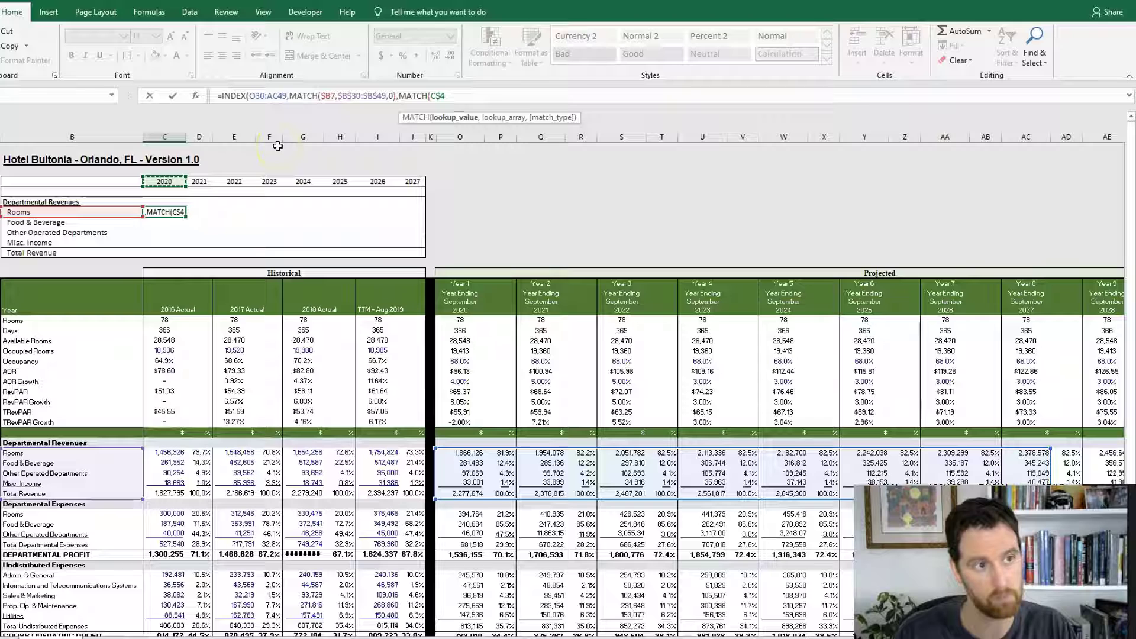
pyautogui.write(',')
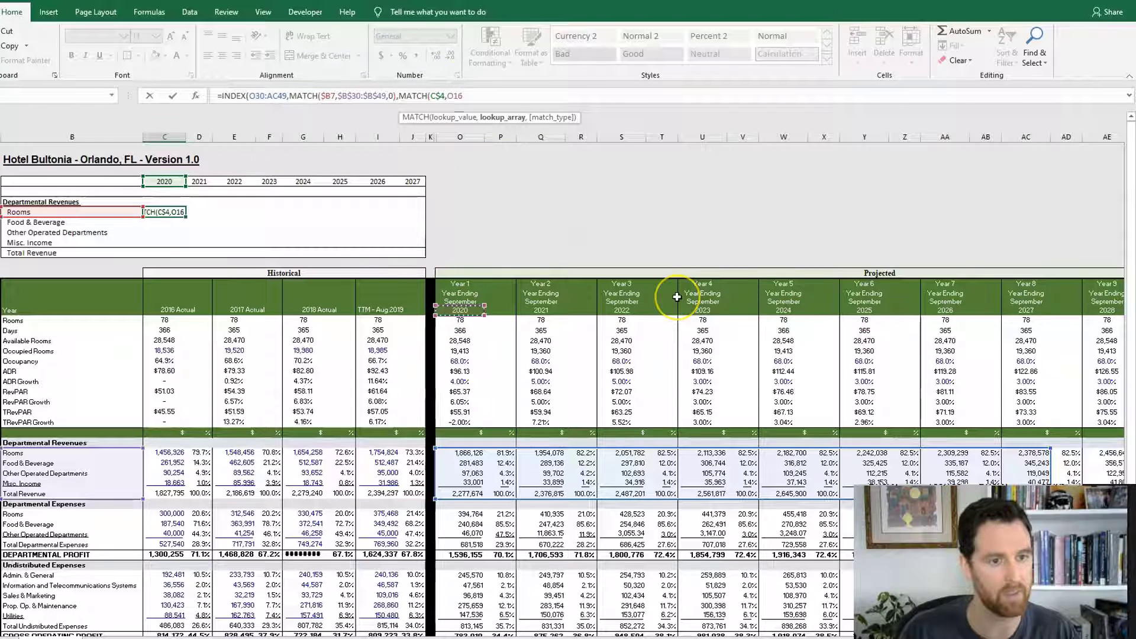
pyautogui.moveTo(454, 309); pyautogui.dragTo(676, 297)
pyautogui.hotkey('shift', 'Right')
pyautogui.hotkey('shift', 'Right')
pyautogui.hotkey('shift', 'Right')
pyautogui.hotkey('shift', 'Right')
pyautogui.hotkey('shift', 'Right')
pyautogui.hotkey('shift', 'Right')
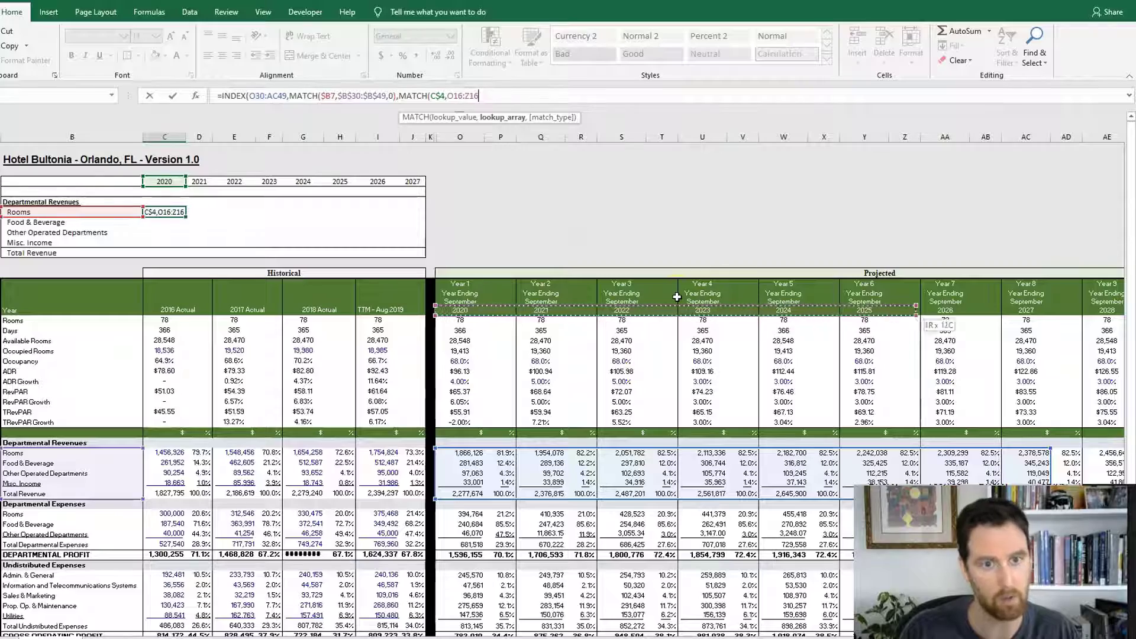
pyautogui.hotkey('shift', 'Right')
pyautogui.hotkey('shift', 'Right')
pyautogui.hotkey('shift', 'Right')
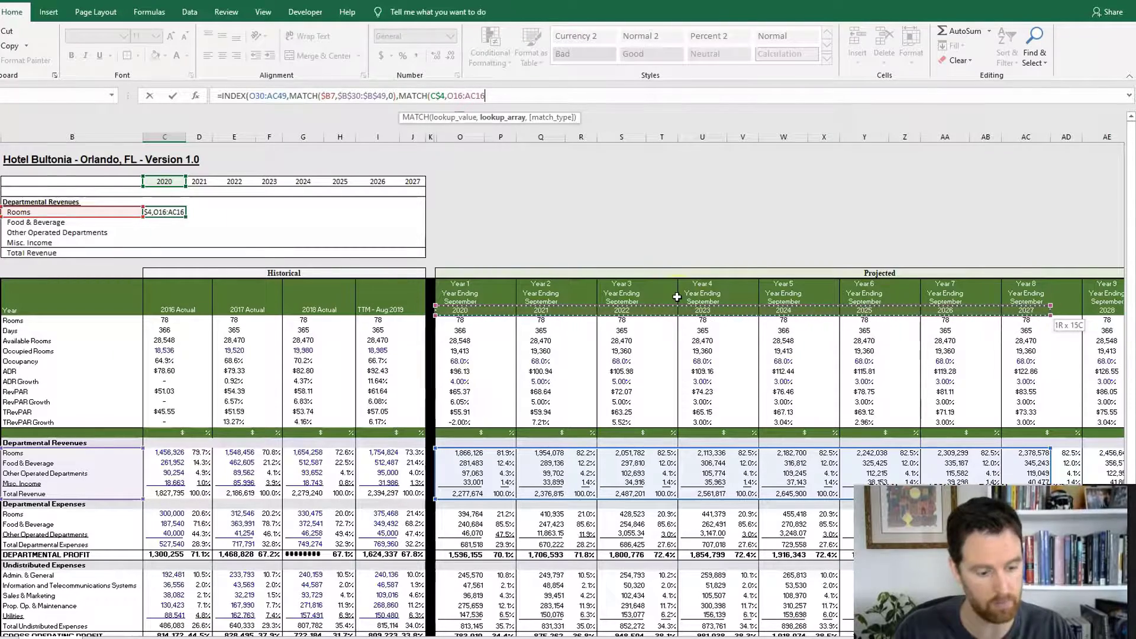
pyautogui.press('F4')
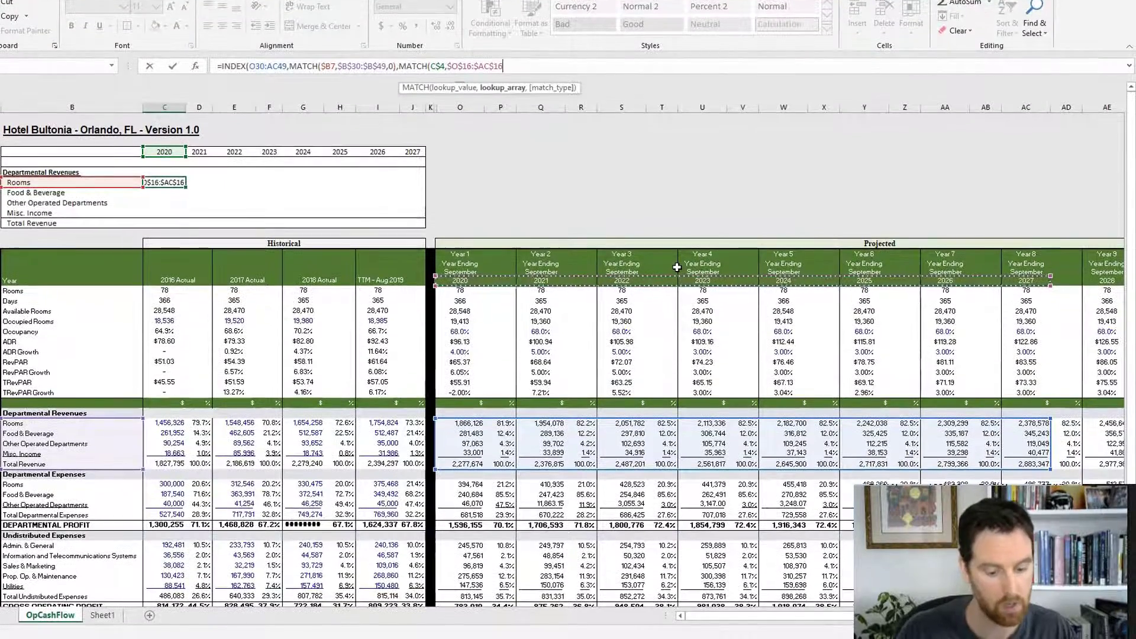
pyautogui.write(',0')
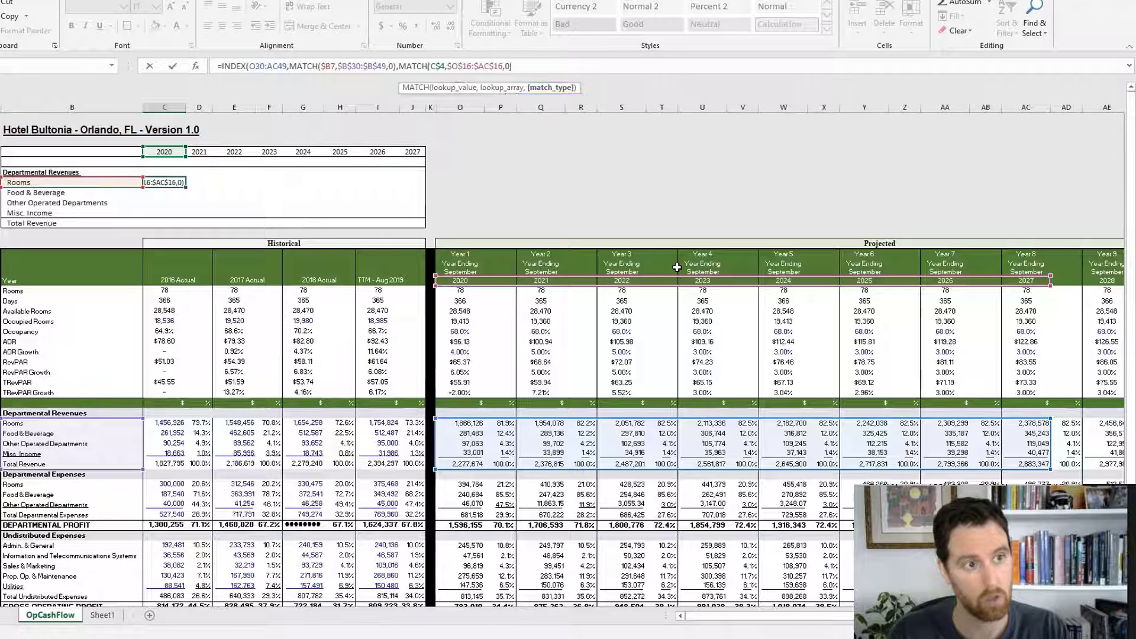
pyautogui.write('))')
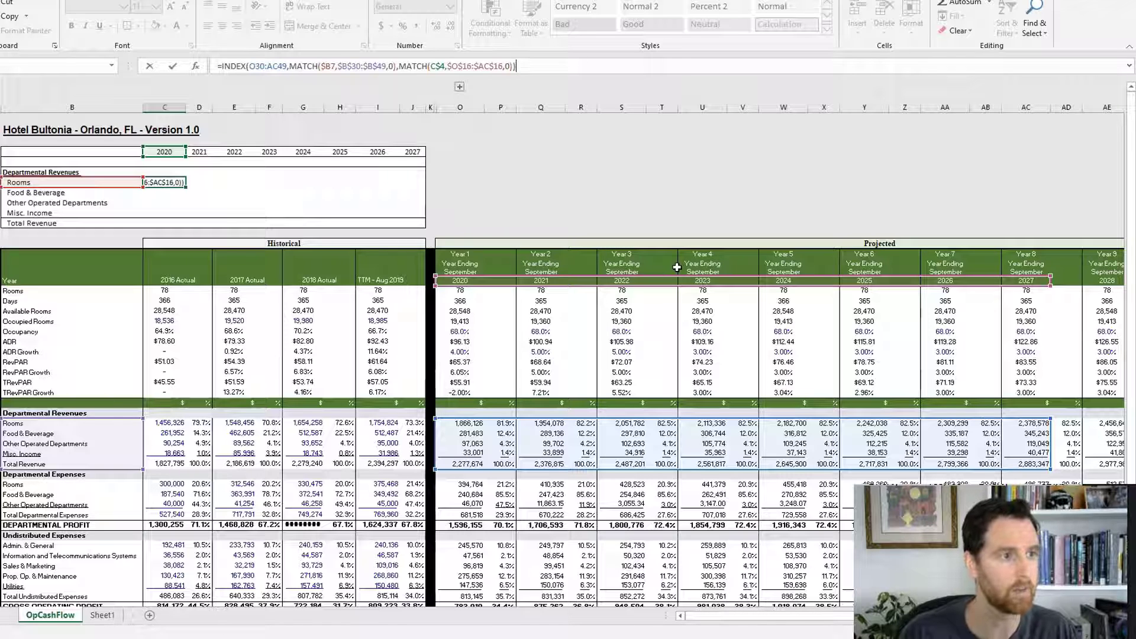
pyautogui.click(736, 404)
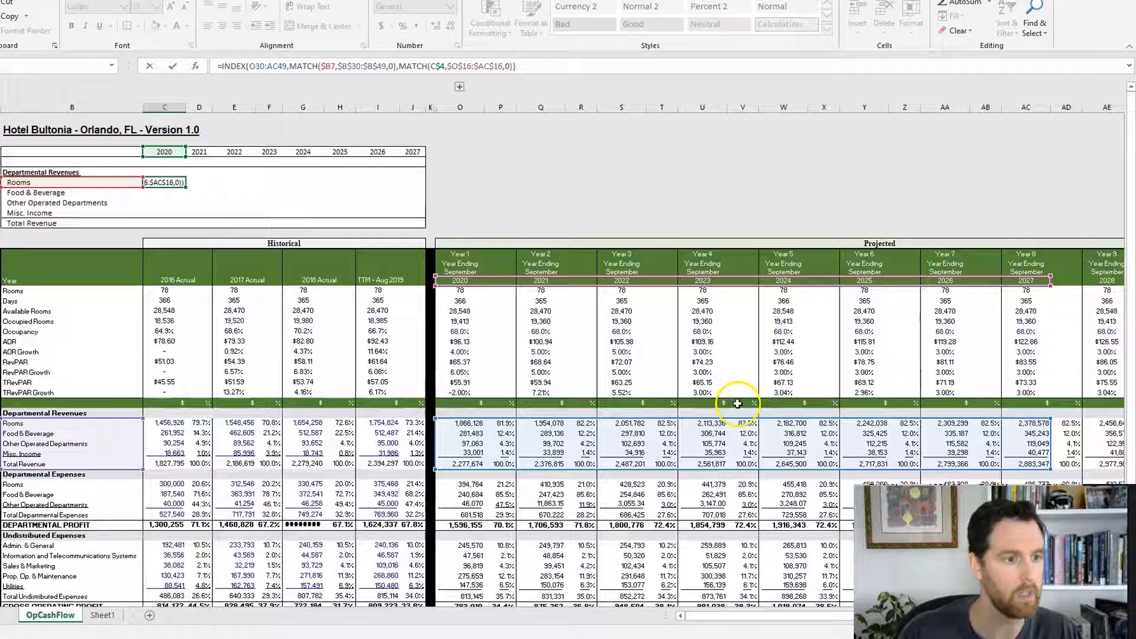
# Commit the formula and format 2020 Rooms as Accounting with 0 decimals and no symbol.
pyautogui.hotkey('ctrl', 'Return')
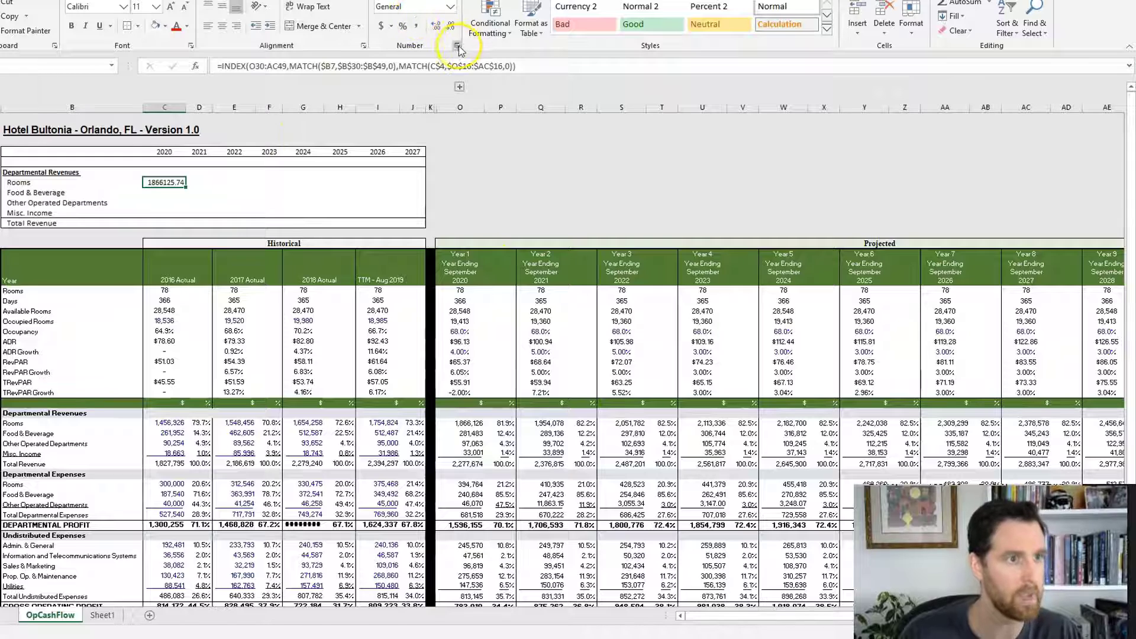
pyautogui.click(458, 51)
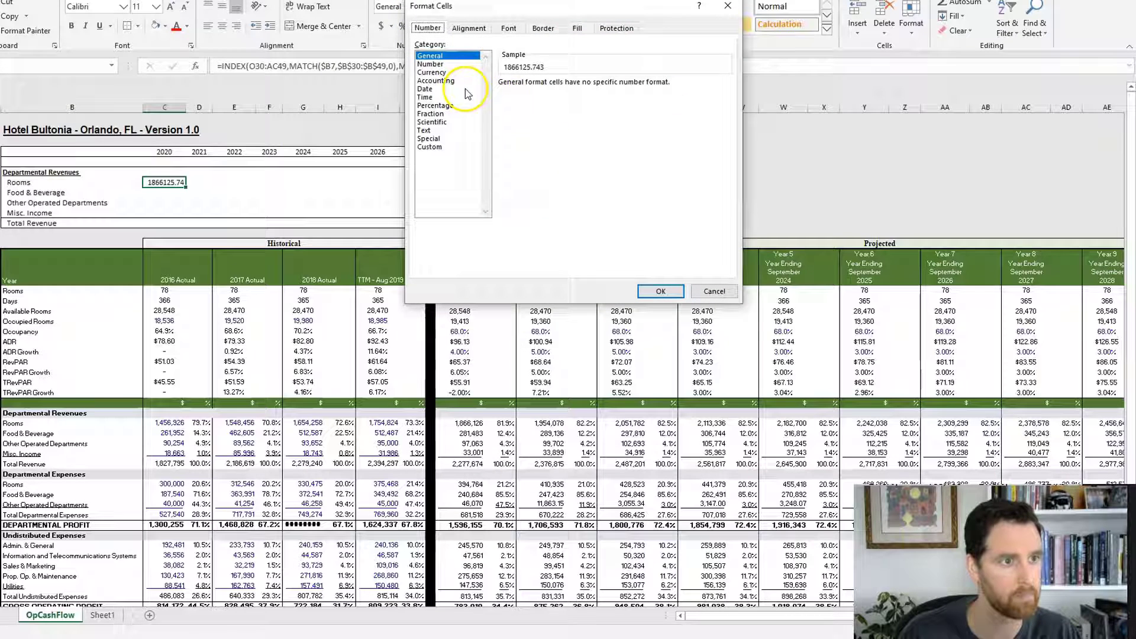
pyautogui.click(448, 81)
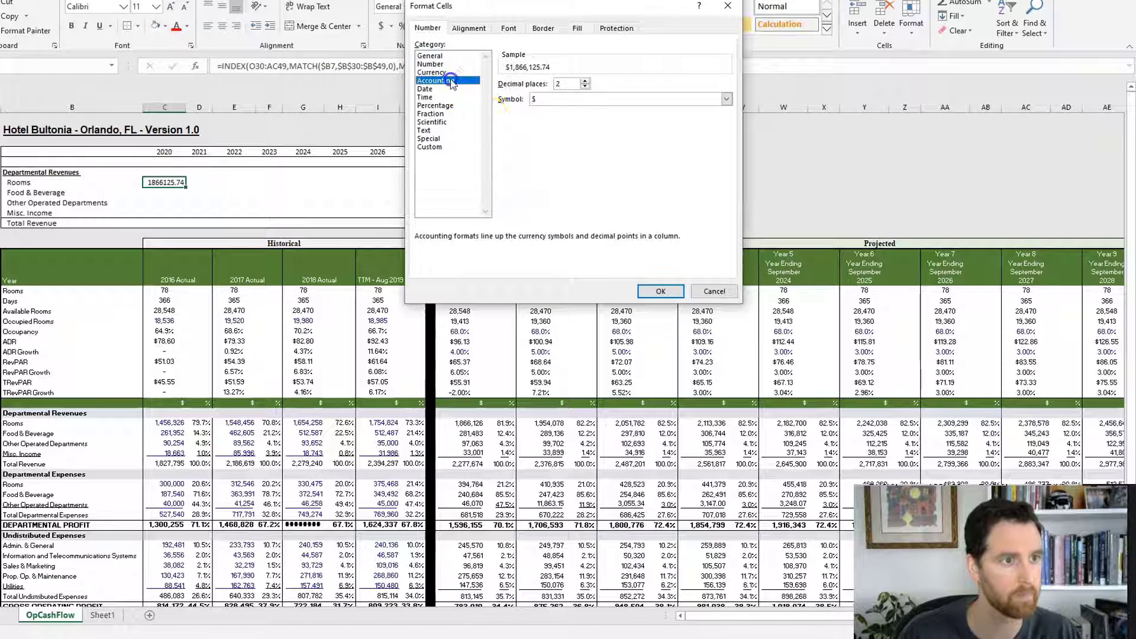
pyautogui.click(583, 86)
pyautogui.click(584, 86)
pyautogui.click(557, 108)
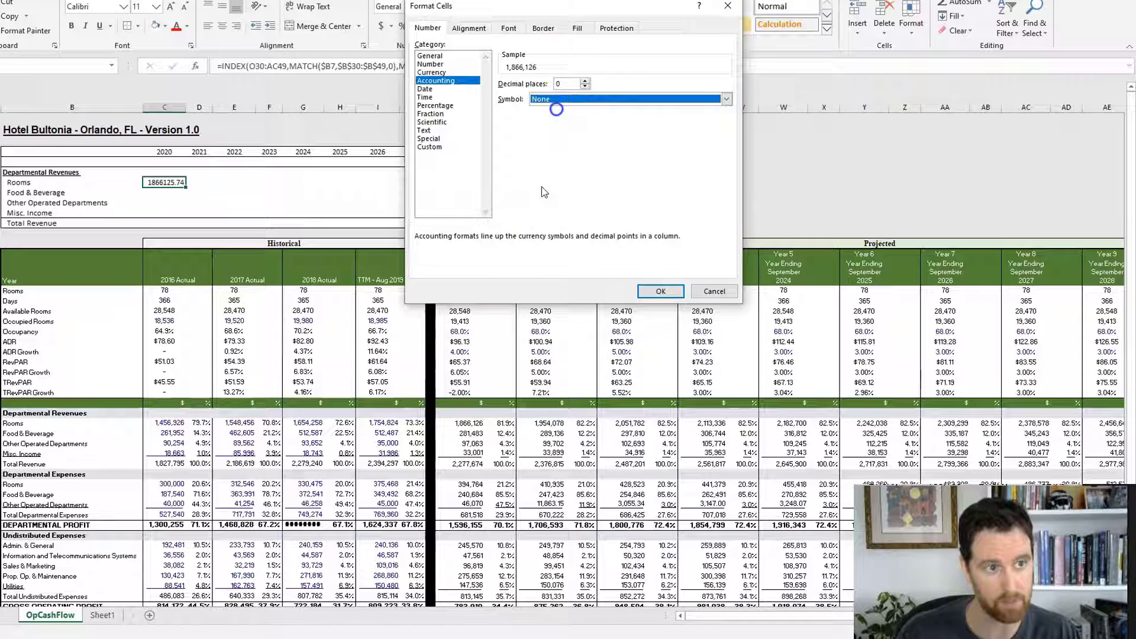
pyautogui.click(660, 291)
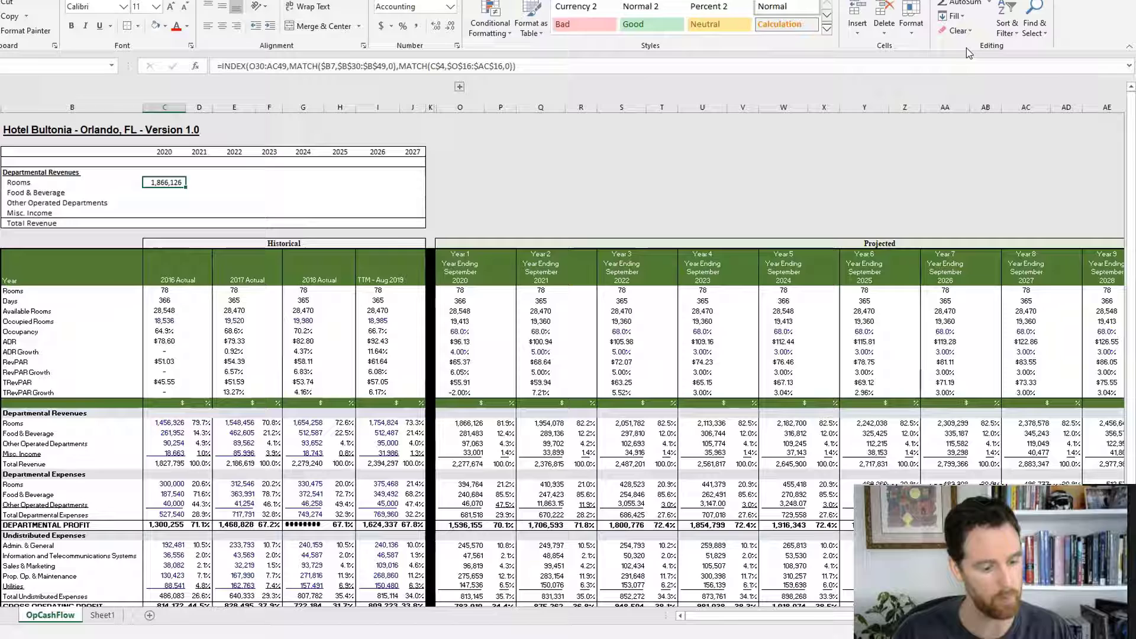
# Copy the 2020 Rooms formula across the 2020–2027 box down to Total Revenue.
pyautogui.press('F2')
pyautogui.press('Escape')
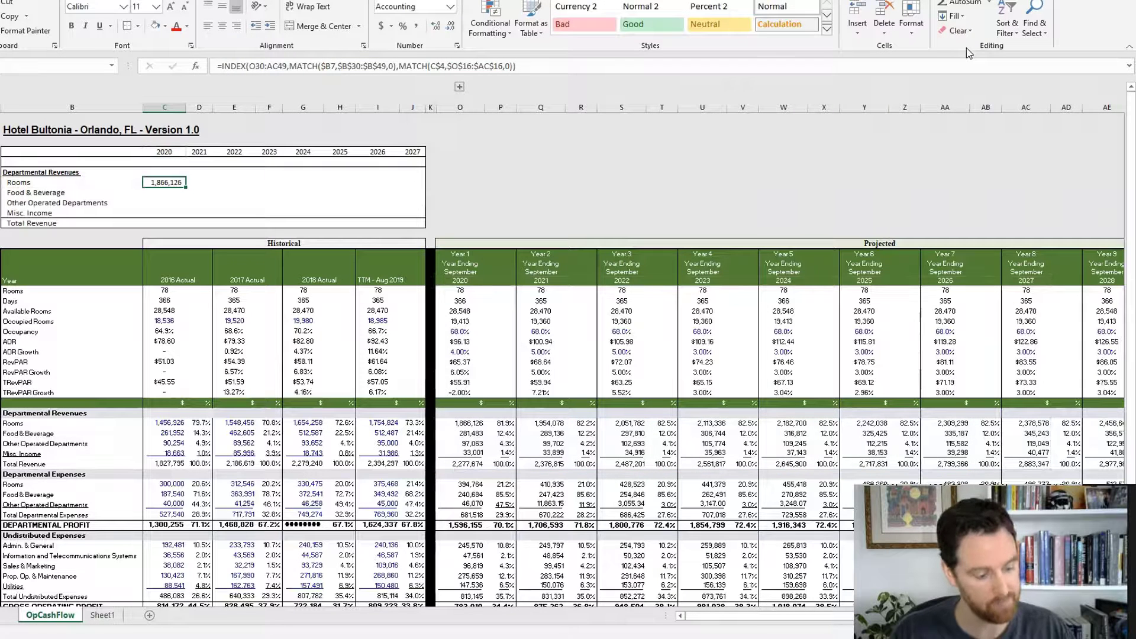
pyautogui.hotkey('ctrl', 'c')
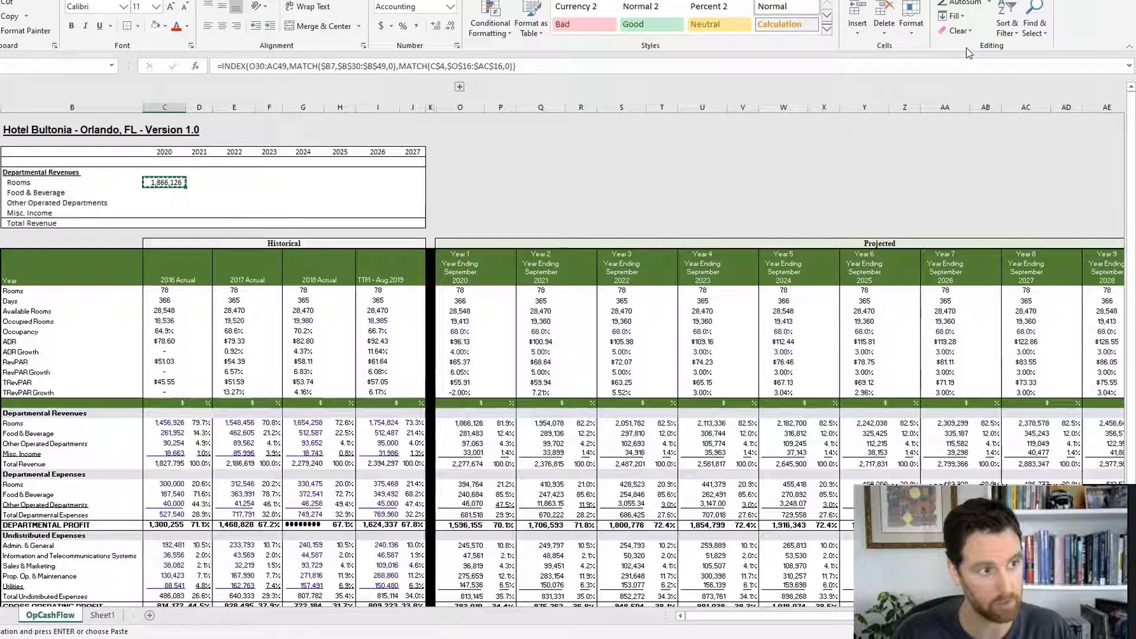
pyautogui.hotkey('shift', 'Right')
pyautogui.hotkey('shift', 'Right')
pyautogui.hotkey('shift', 'Right')
pyautogui.hotkey('shift', 'Right')
pyautogui.hotkey('shift', 'Right')
pyautogui.hotkey('shift', 'Right')
pyautogui.hotkey('shift', 'Right')
pyautogui.hotkey('shift', 'Down')
pyautogui.hotkey('shift', 'Down')
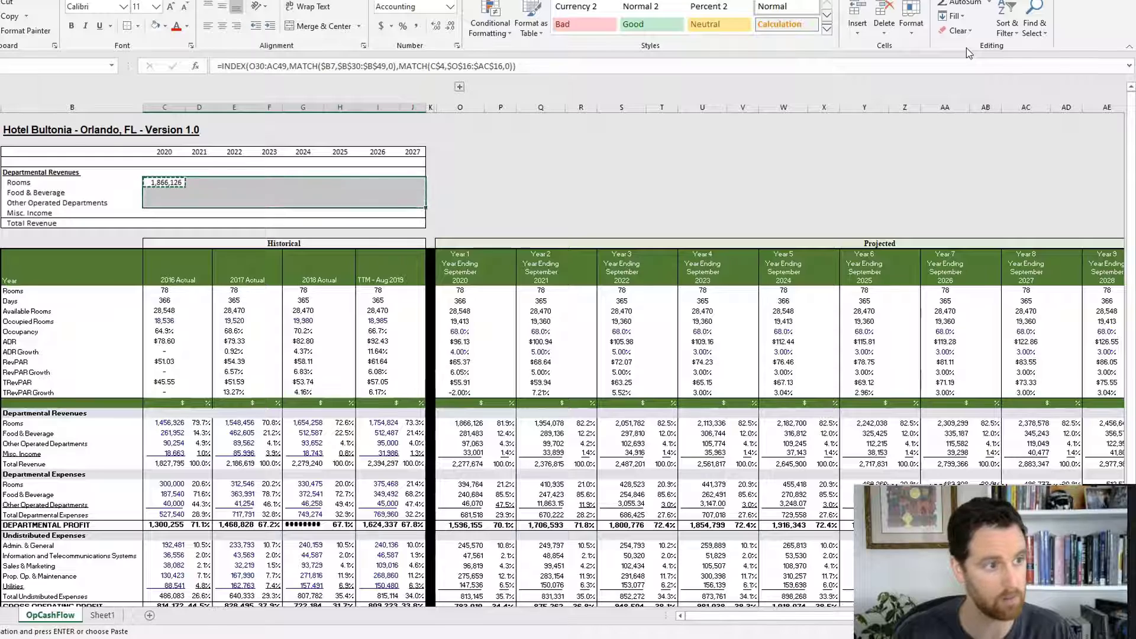
pyautogui.hotkey('shift', 'Down')
pyautogui.hotkey('shift', 'Down')
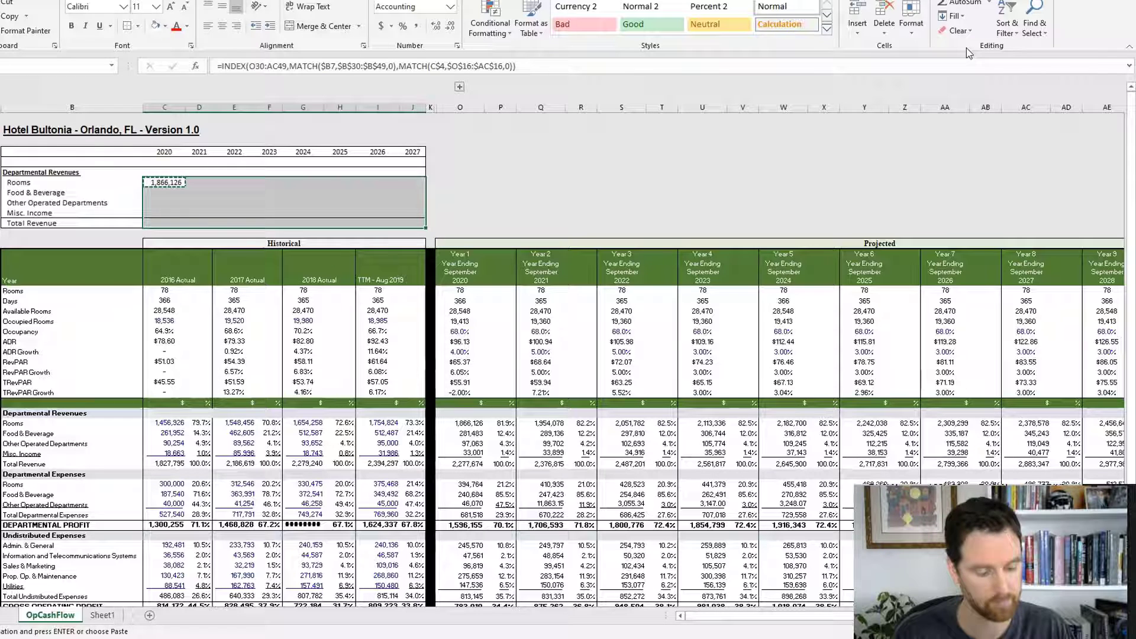
pyautogui.hotkey('ctrl', 'v')
# Check the shifted 2021–2023 Rooms formulas, then reopen the 2020 formula for editing.
pyautogui.hotkey('shift', 'BackSpace')
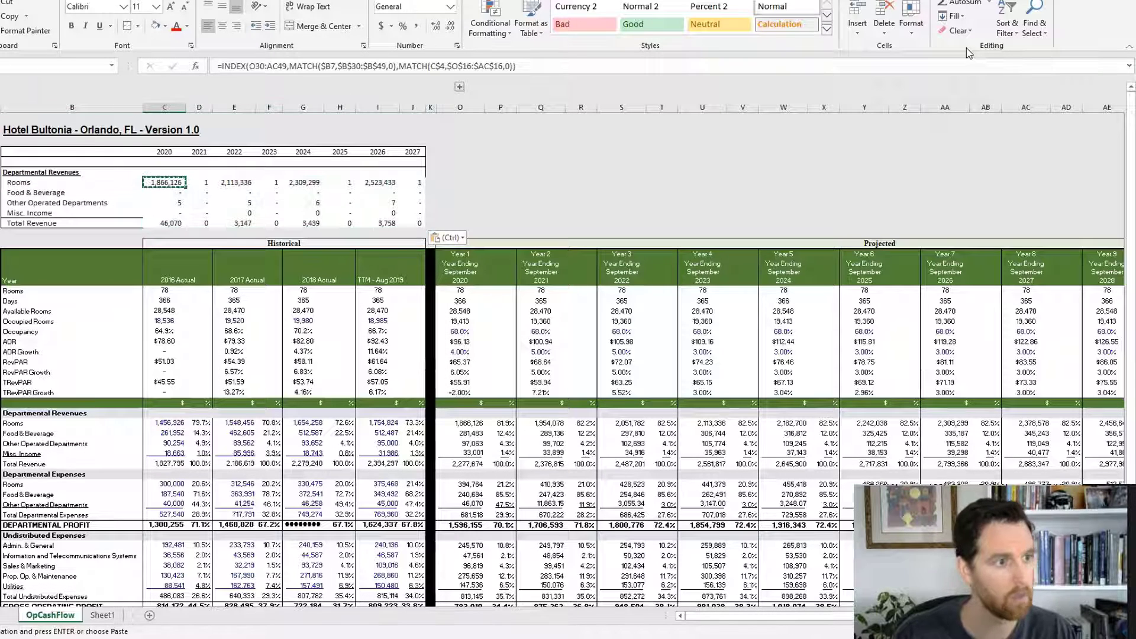
pyautogui.press('Right')
pyautogui.press('F2')
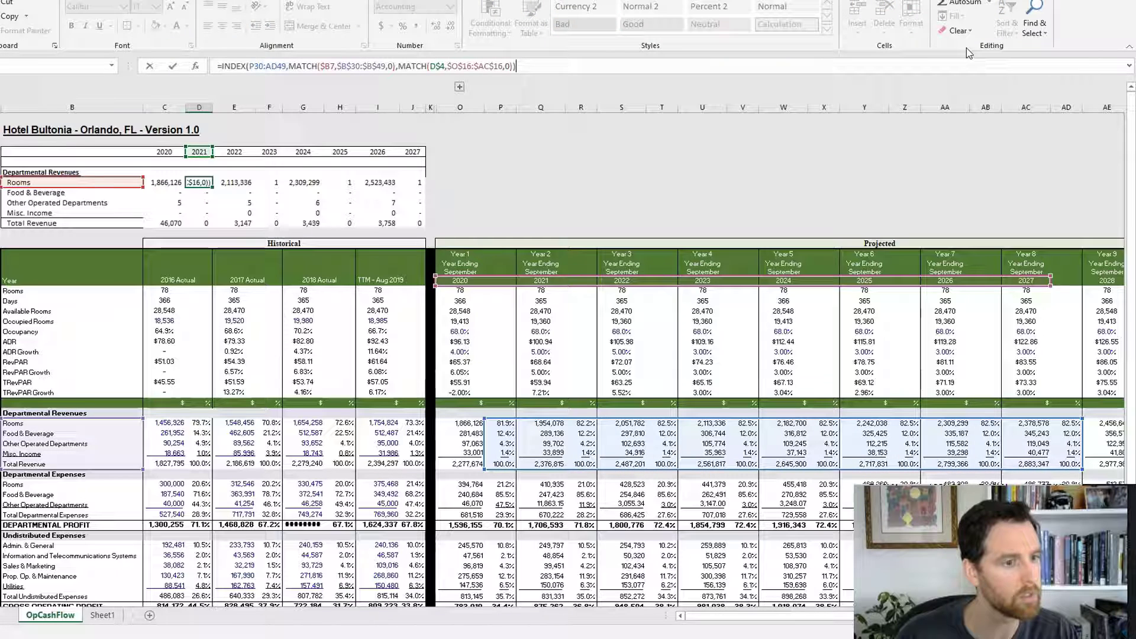
pyautogui.press('Escape')
pyautogui.press('Right')
pyautogui.press('F2')
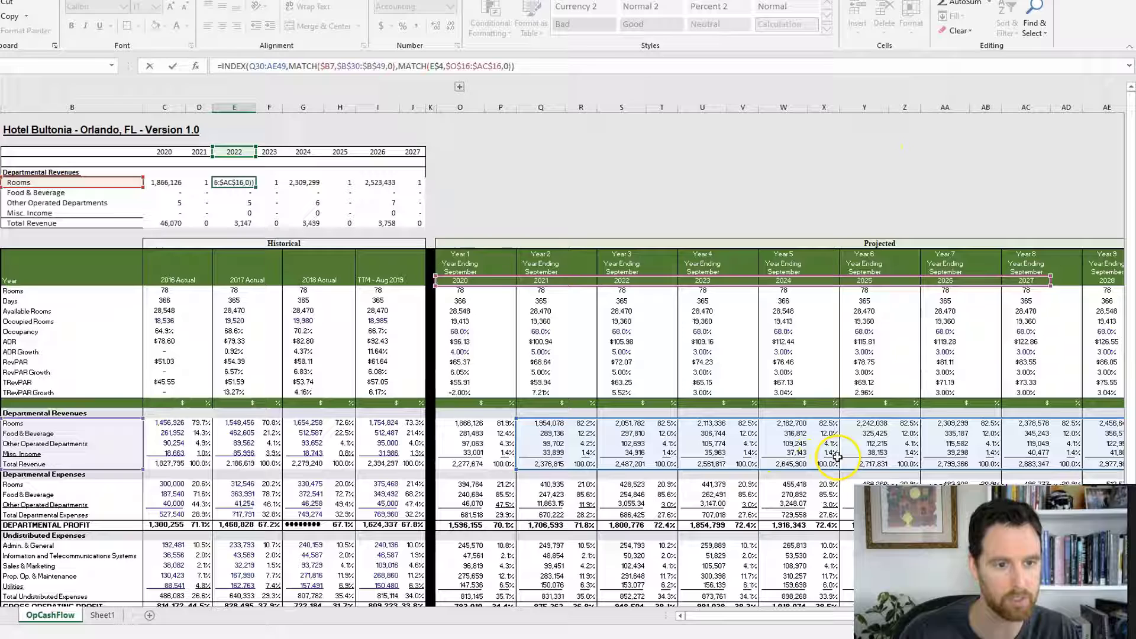
pyautogui.press('Escape')
pyautogui.press('Right')
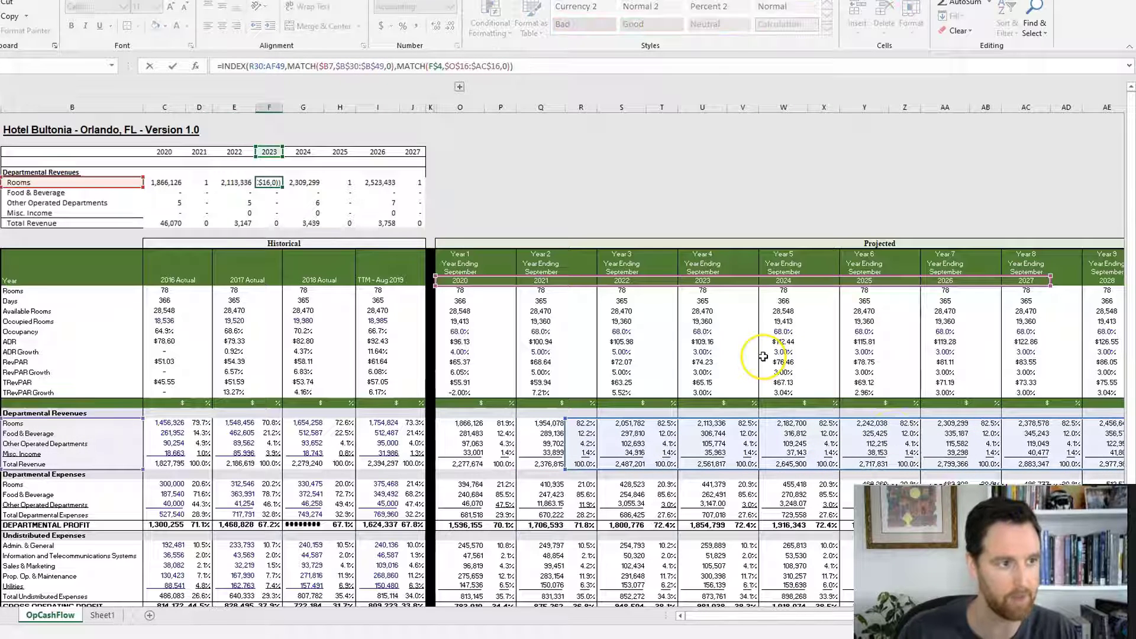
pyautogui.press('Left')
pyautogui.press('Left')
pyautogui.press('Left')
pyautogui.press('F2')
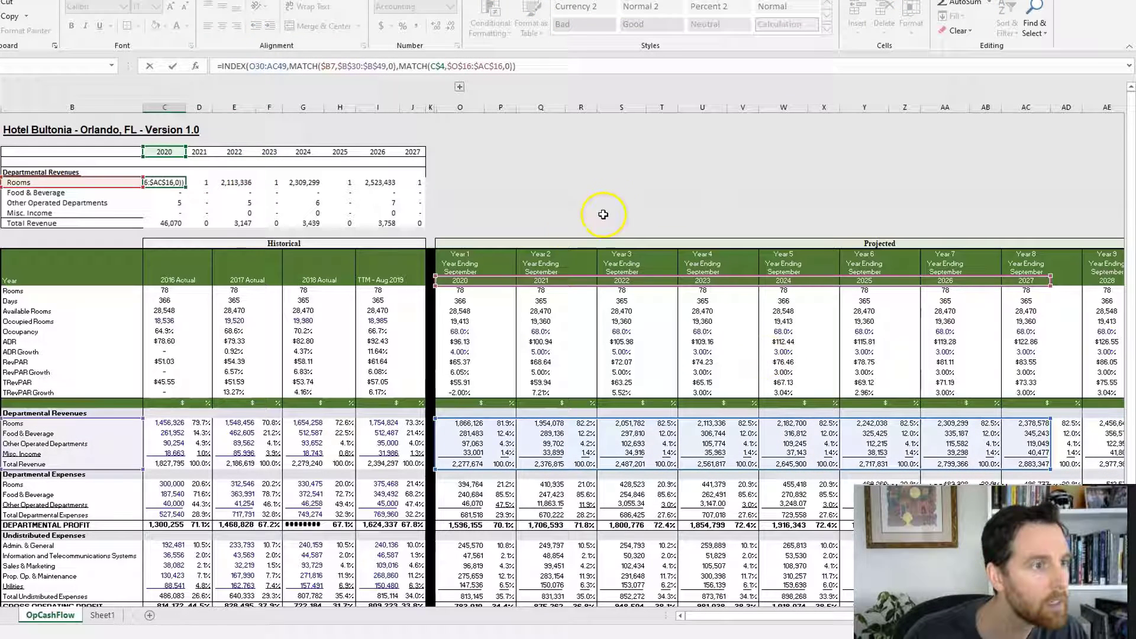
# Lock the data range as $O$30:$AC$49 and re-paste the corrected formula over the box.
pyautogui.click(252, 68)
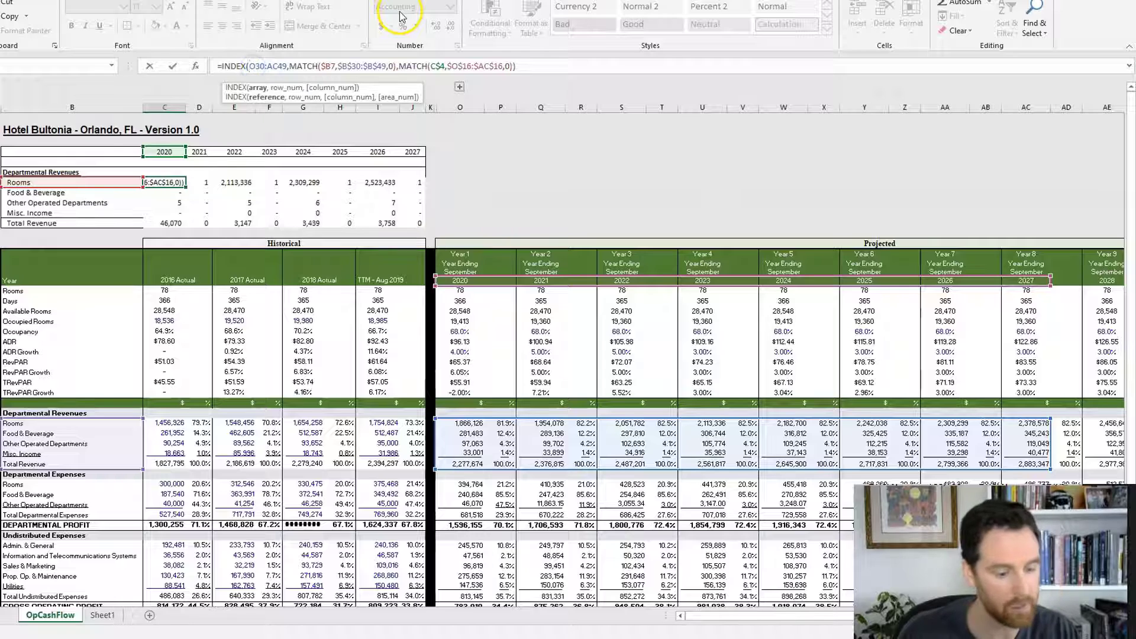
pyautogui.press('F4')
pyautogui.doubleClick(287, 67)
pyautogui.press('F4')
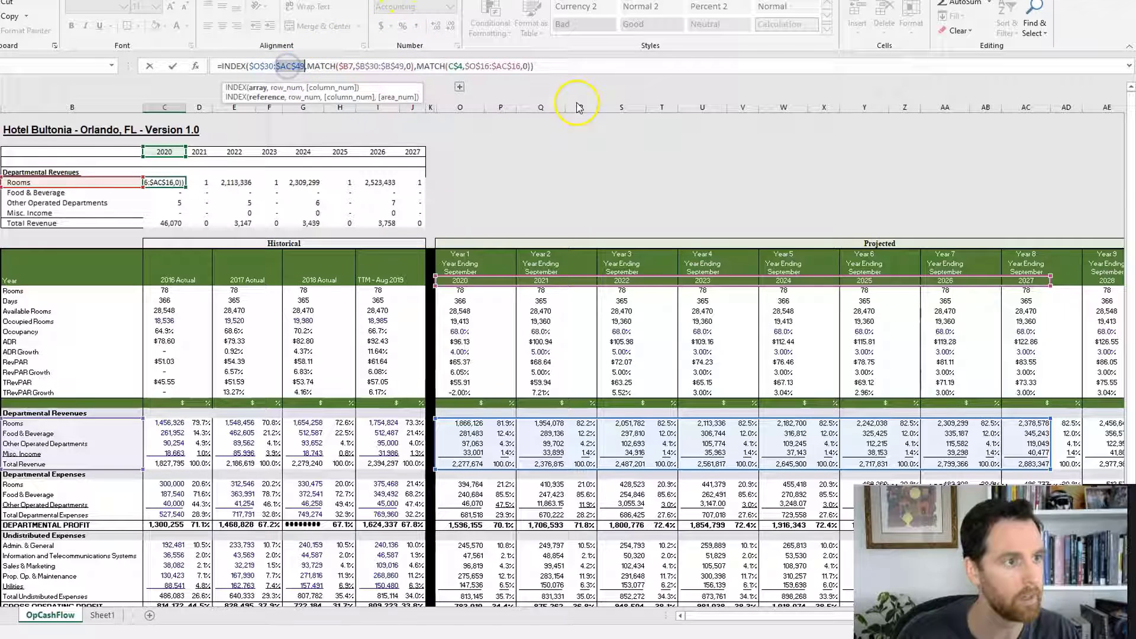
pyautogui.hotkey('ctrl', 'Return')
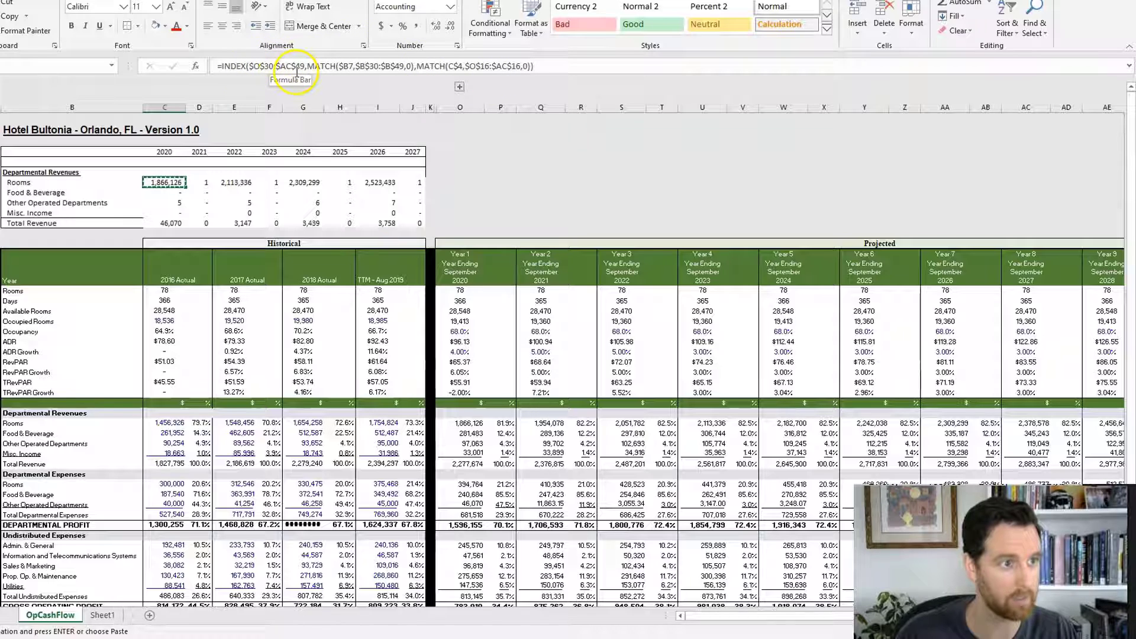
pyautogui.hotkey('shift', 'Right')
pyautogui.hotkey('shift', 'Right')
pyautogui.hotkey('shift', 'Right')
pyautogui.hotkey('shift', 'Right')
pyautogui.hotkey('shift', 'Right')
pyautogui.hotkey('shift', 'Down')
pyautogui.hotkey('shift', 'Down')
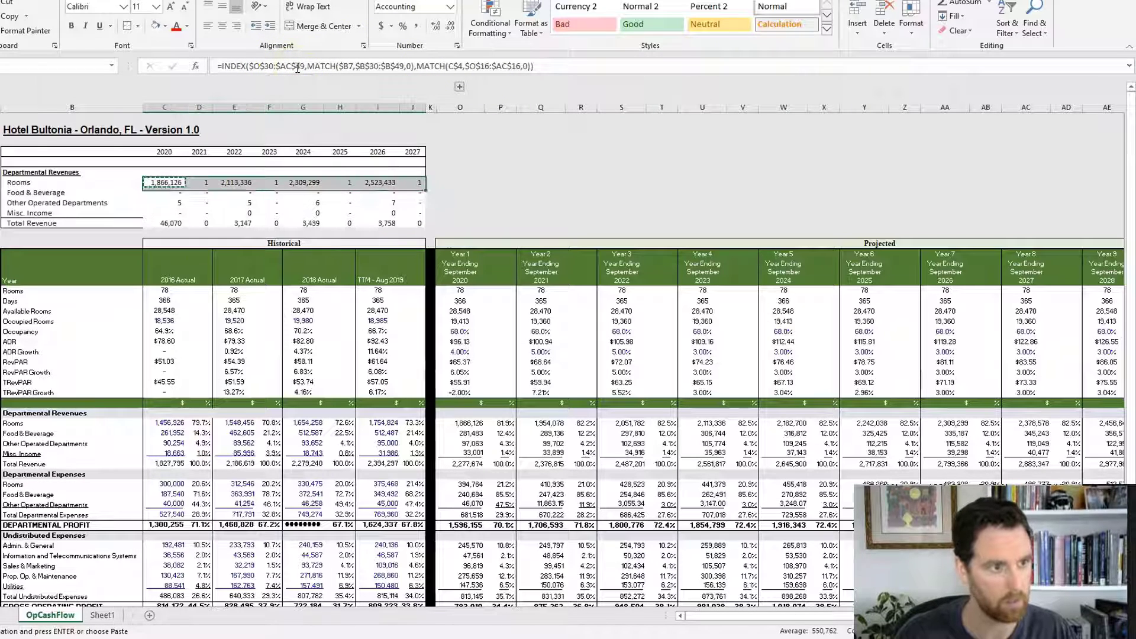
pyautogui.hotkey('shift', 'Down')
pyautogui.hotkey('shift', 'Down')
pyautogui.hotkey('ctrl', 'v')
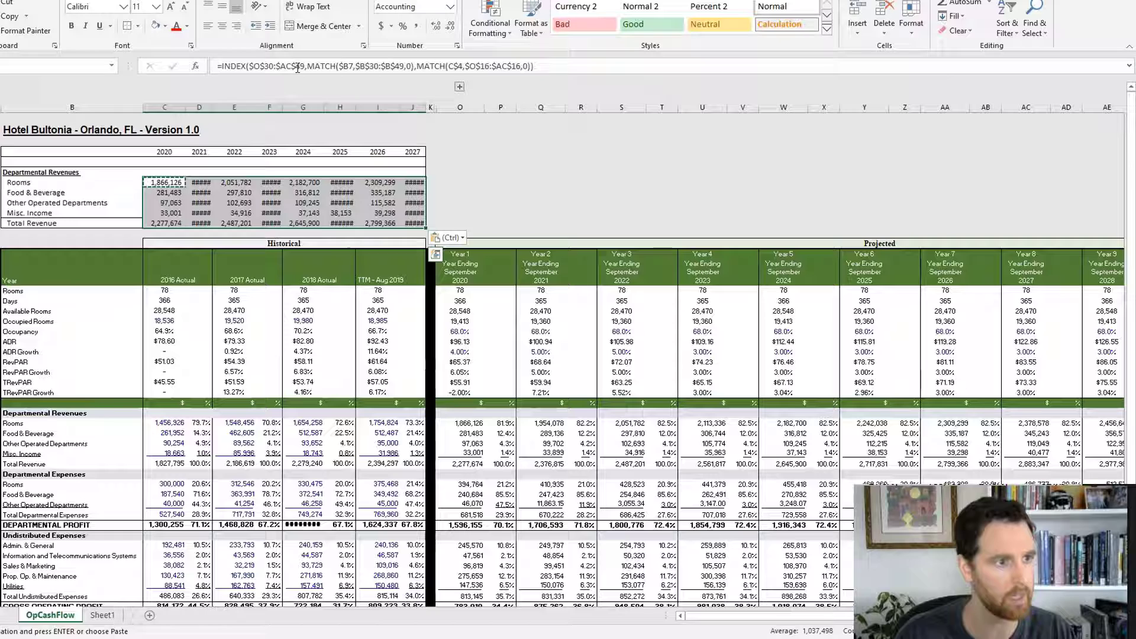
# Widen the year columns to width 12 so the values replace #####.
pyautogui.hotkey('shift', 'Up')
pyautogui.hotkey('shift', 'Up')
pyautogui.hotkey('shift', 'Up')
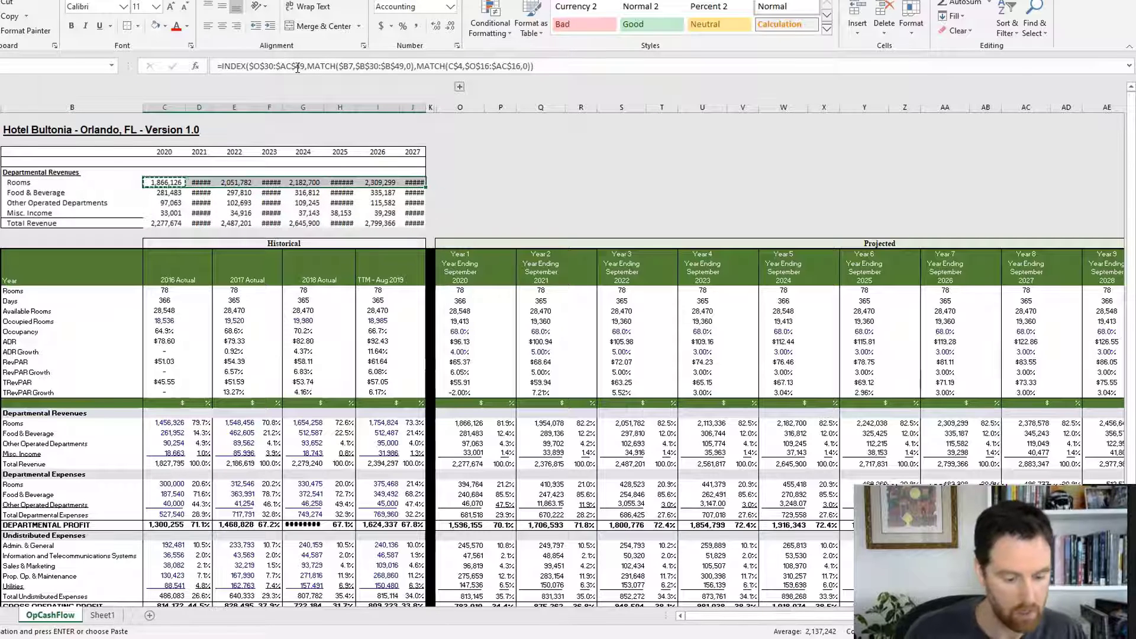
pyautogui.hotkey('alt', 'h')
pyautogui.write('ow12')
pyautogui.press('Return')
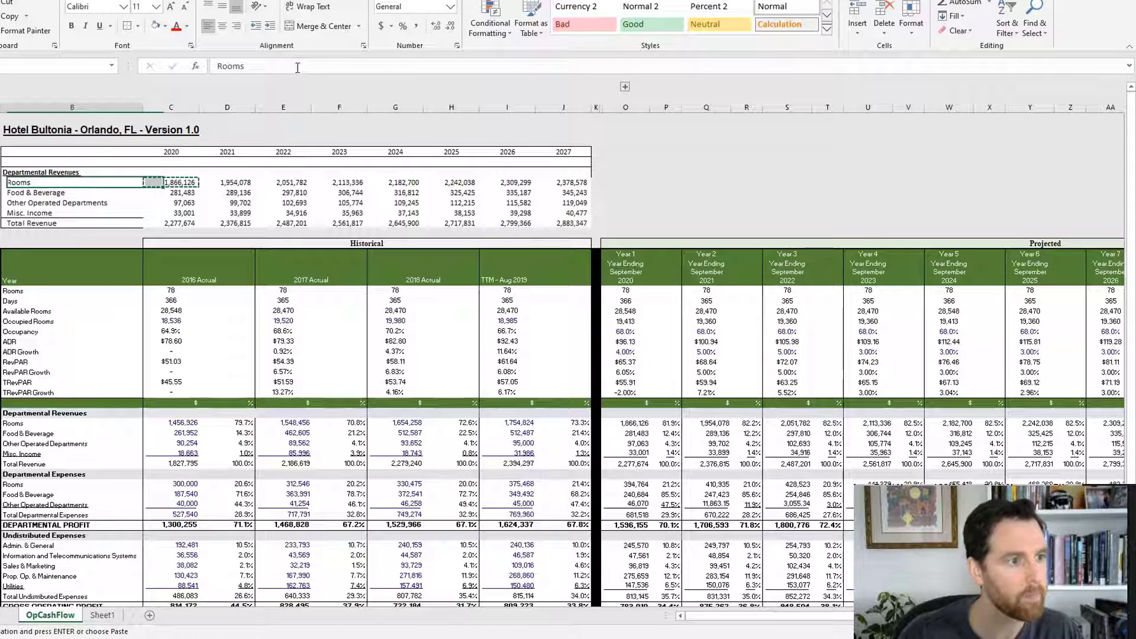
pyautogui.press('Left')
pyautogui.press('Down')
pyautogui.press('Down')
pyautogui.press('Down')
pyautogui.press('Down')
# Add a bottom border to the Total Revenue row.
pyautogui.hotkey('ctrl', 'shift', 'Right')
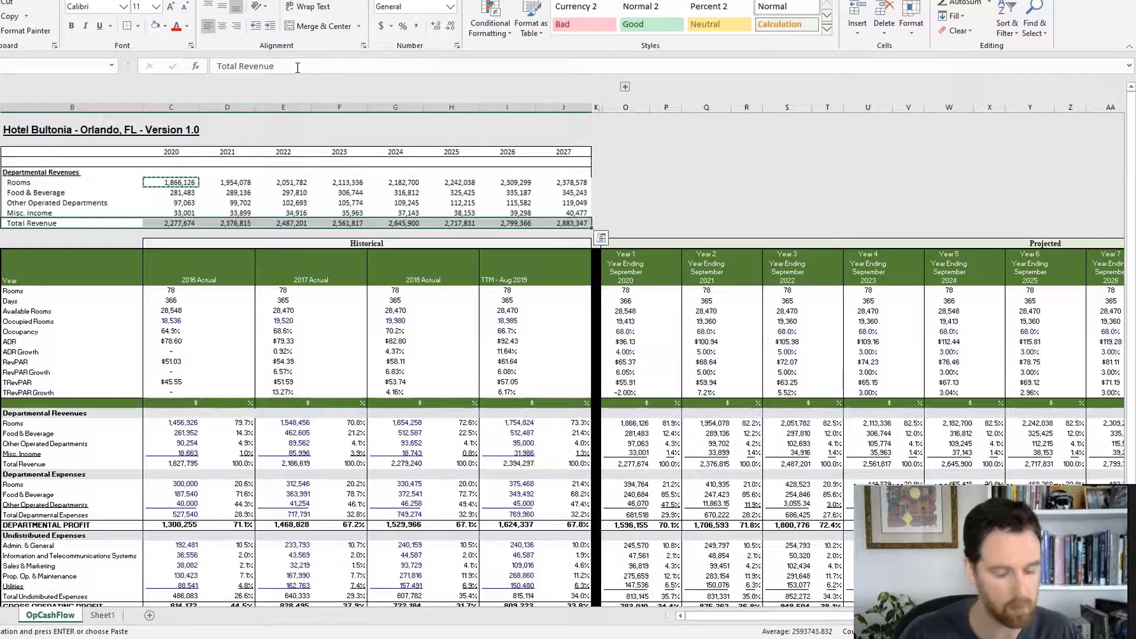
pyautogui.hotkey('alt', 'h')
pyautogui.press('b')
pyautogui.press('p')
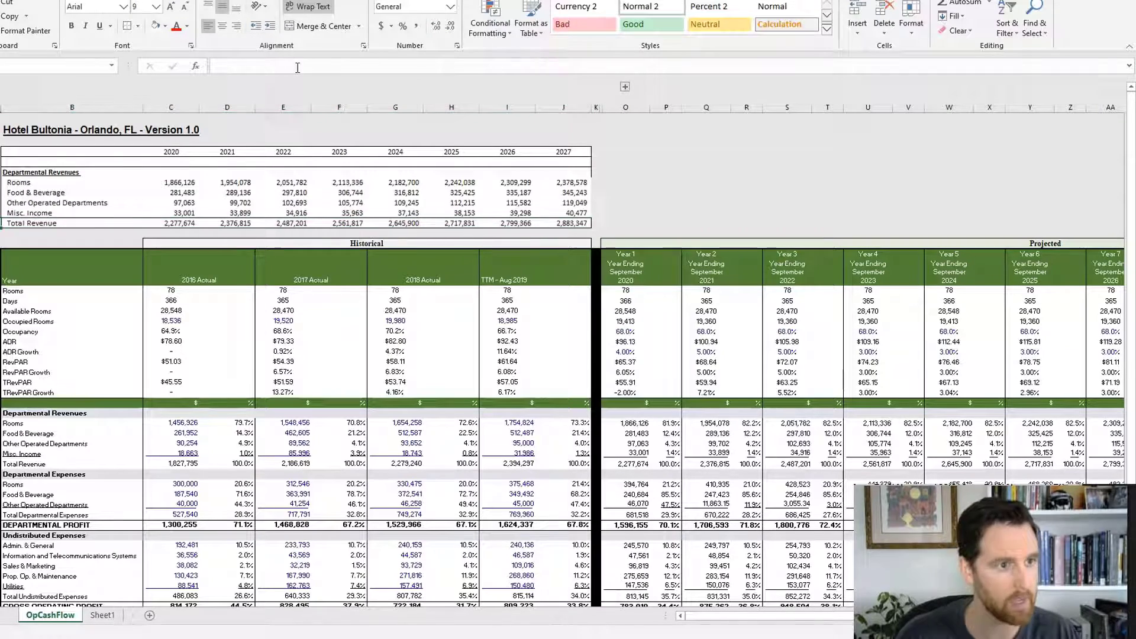
pyautogui.hotkey('shift', 'Up')
pyautogui.hotkey('shift', 'Up')
pyautogui.hotkey('shift', 'Up')
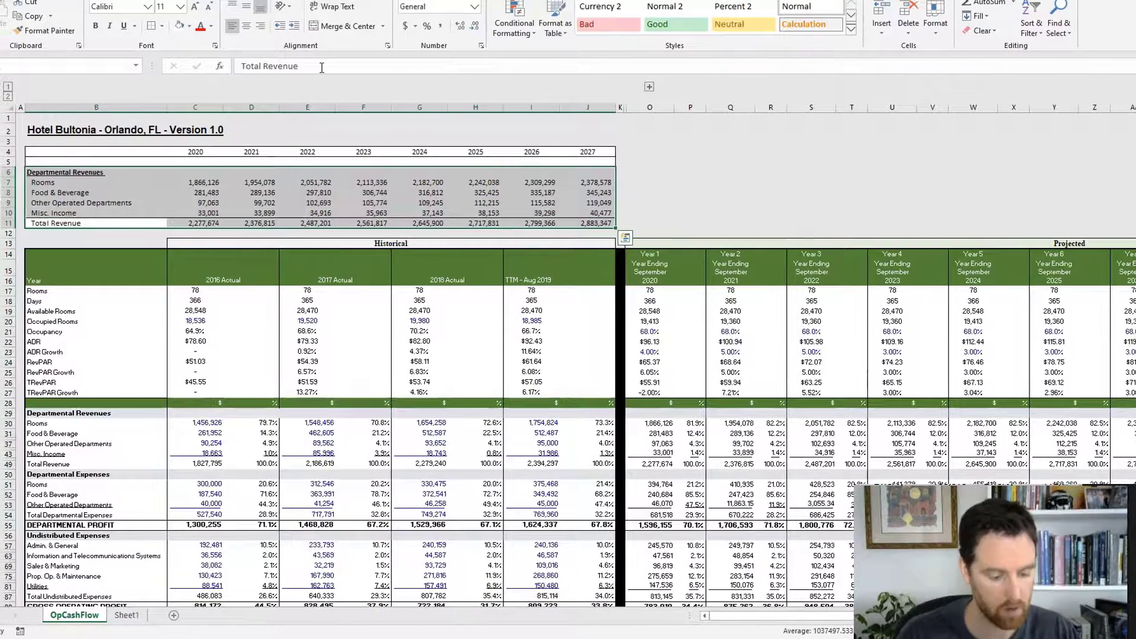
pyautogui.press('Right')
pyautogui.press('Up')
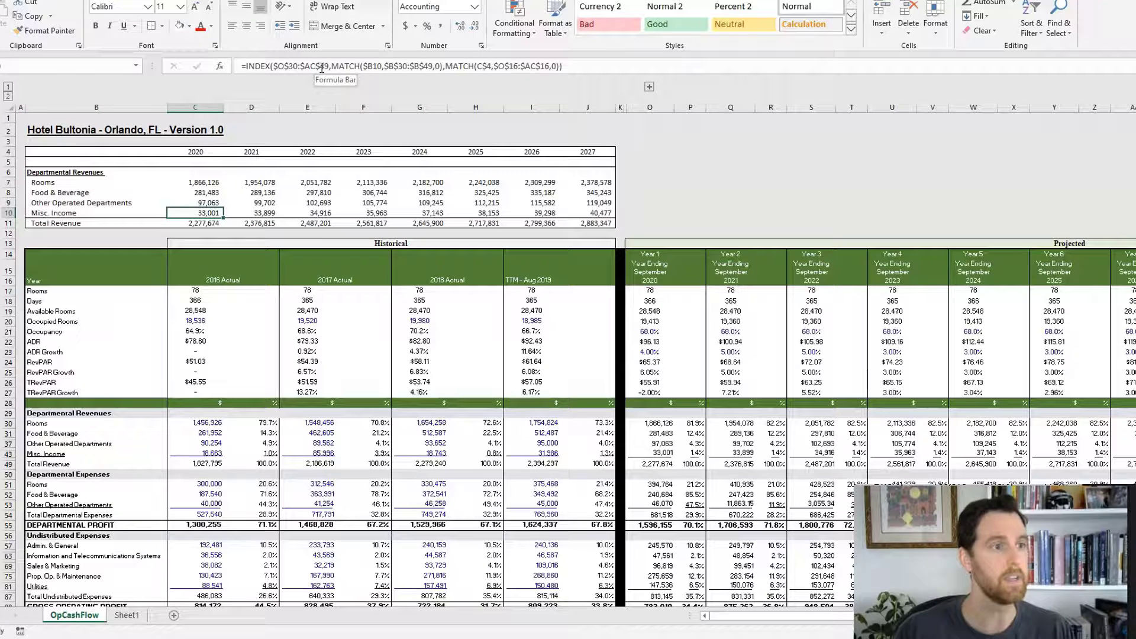
pyautogui.press('Up')
pyautogui.press('Up')
pyautogui.press('F2')
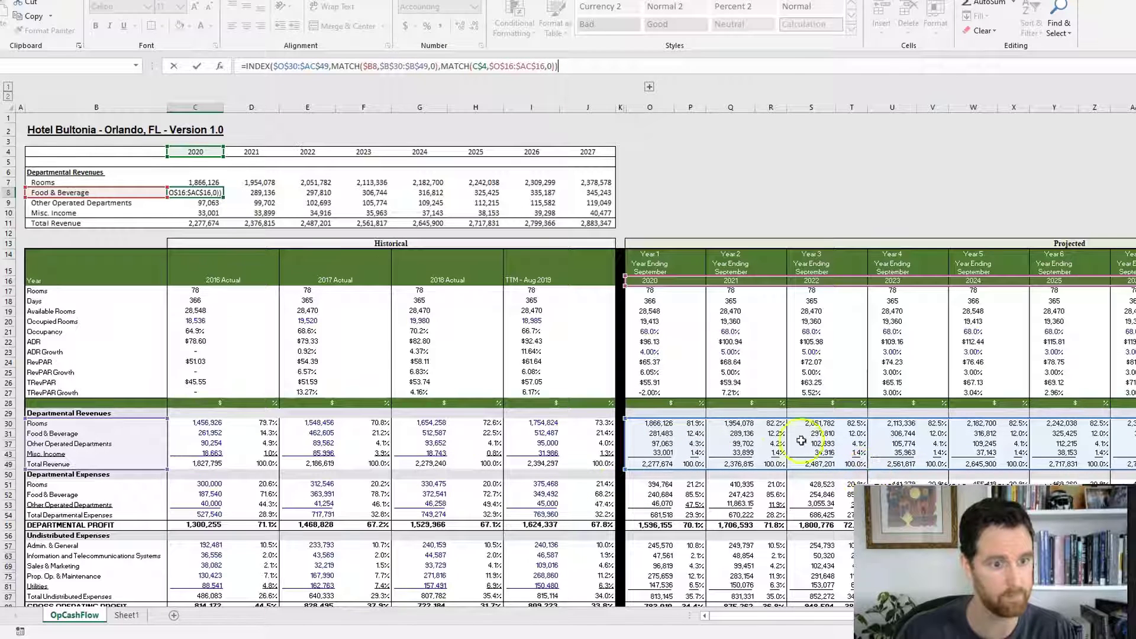
pyautogui.press('Escape')
pyautogui.press('Up')
pyautogui.press('Right')
pyautogui.press('Right')
pyautogui.press('Right')
pyautogui.press('Right')
pyautogui.press('Right')
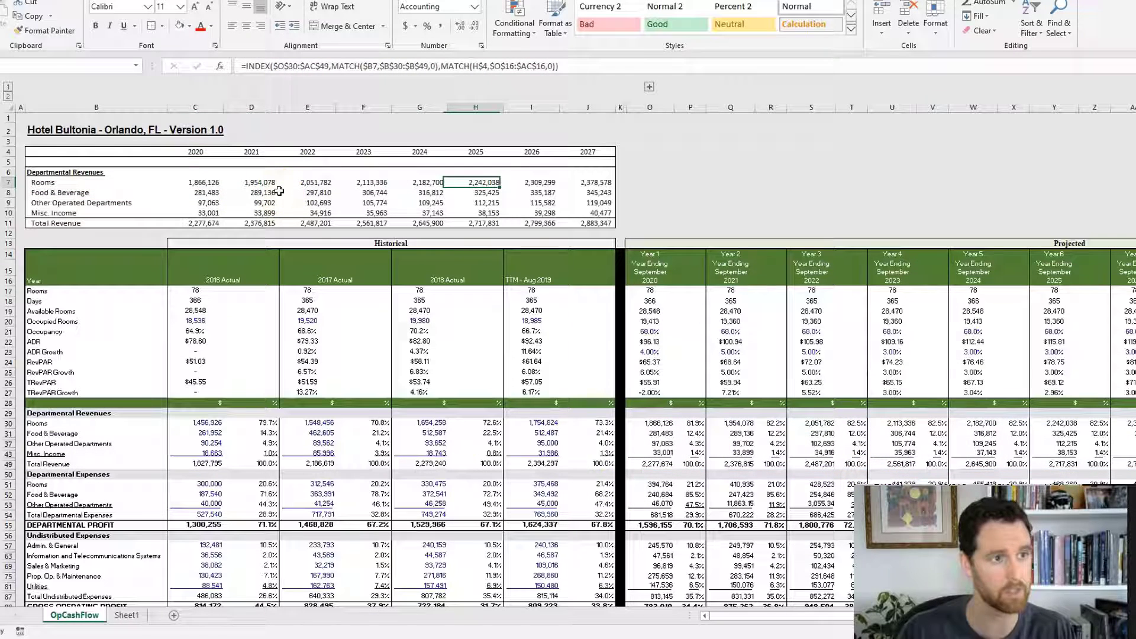
pyautogui.press('Down')
pyautogui.press('Down')
pyautogui.press('Down')
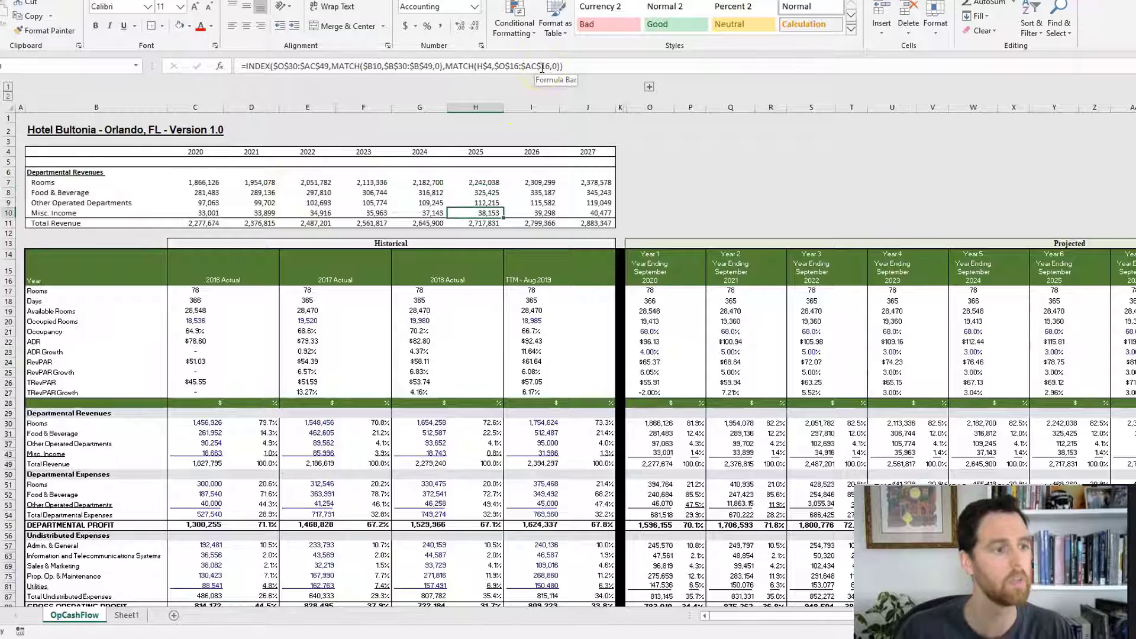